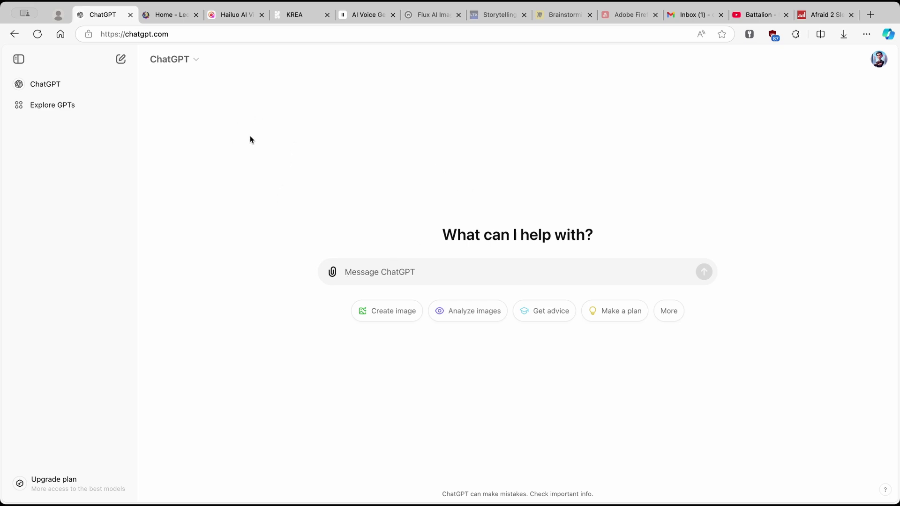
Step: Ask ChatGPT to "write me a story about a boat being lost in the ocean"
{"action": "left_click", "coordinate": [186, 32]}
{"action": "left_click", "coordinate": [273, 135]}
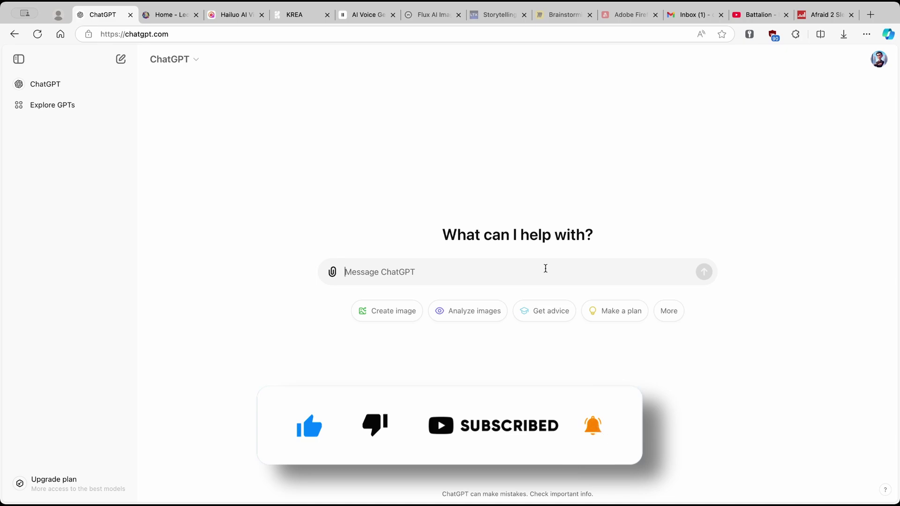
{"action": "type", "text": "write me a story about a boat being lost in the ocean"}
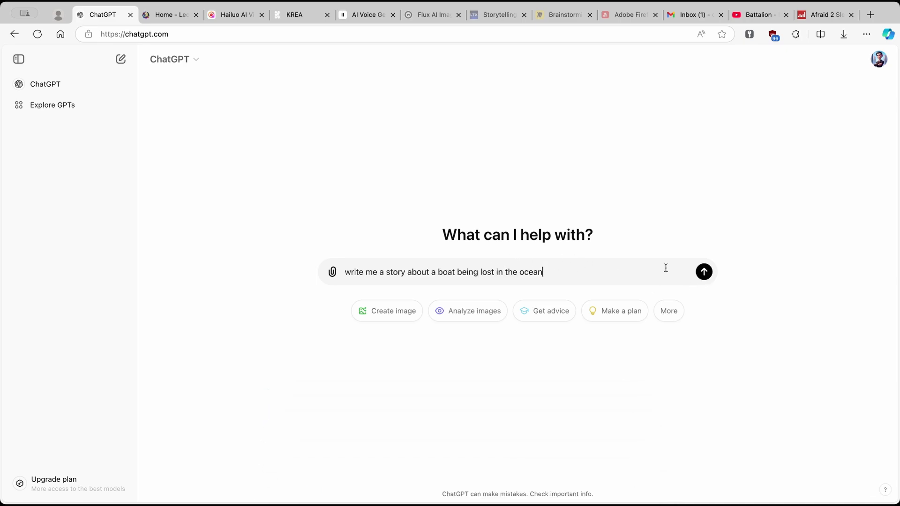
{"action": "left_click_drag", "start_coordinate": [578, 274], "coordinate": [345, 272]}
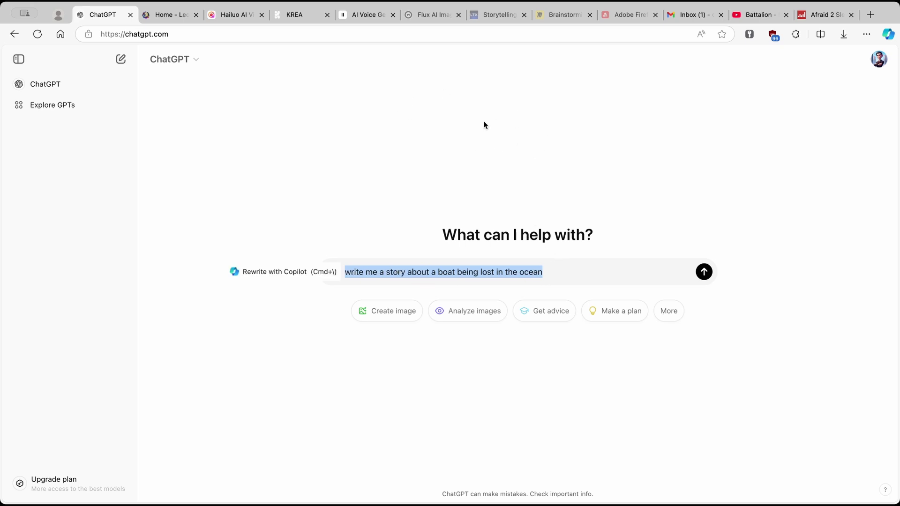
{"action": "left_click", "coordinate": [704, 272]}
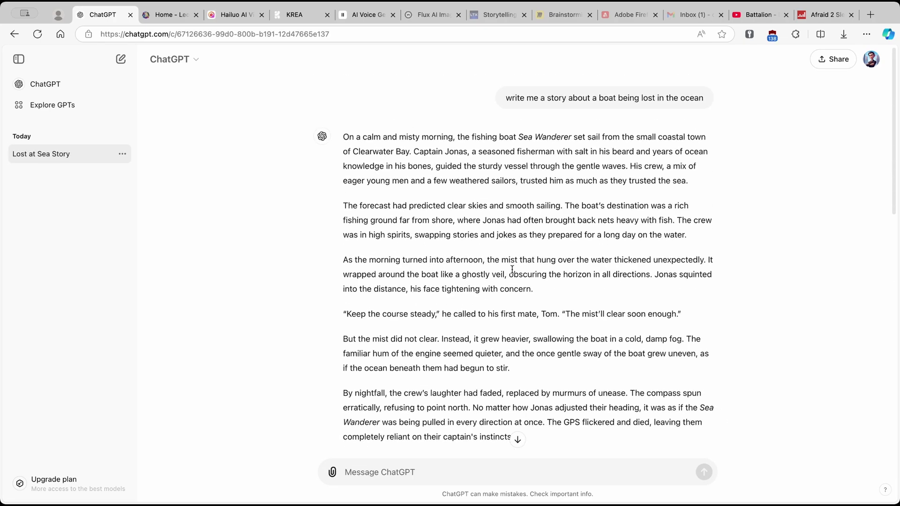
Step: Send the follow-up request "make it way shorter" to condense the generated story
{"action": "scroll", "coordinate": [512, 266], "scroll_direction": "down", "scroll_amount": 4}
{"action": "scroll", "coordinate": [519, 262], "scroll_direction": "down", "scroll_amount": 10}
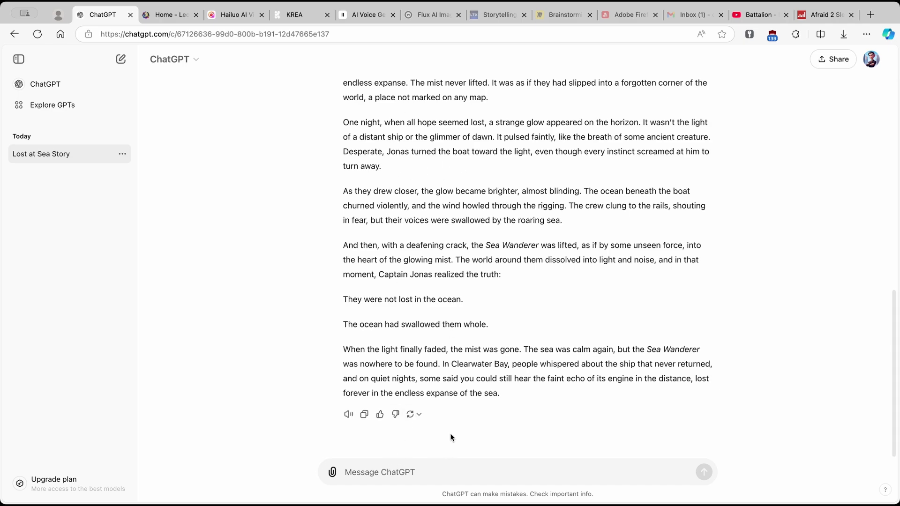
{"action": "type", "text": "make it way shorter"}
{"action": "key", "text": "Return"}
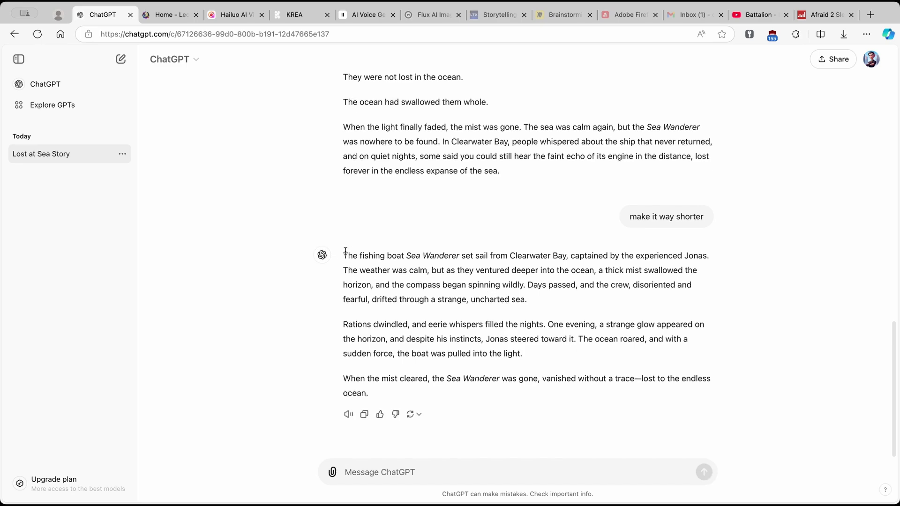
Step: Copy the first paragraph of the shortened story and switch to Leonardo.Ai
{"action": "left_click_drag", "start_coordinate": [345, 252], "coordinate": [544, 387]}
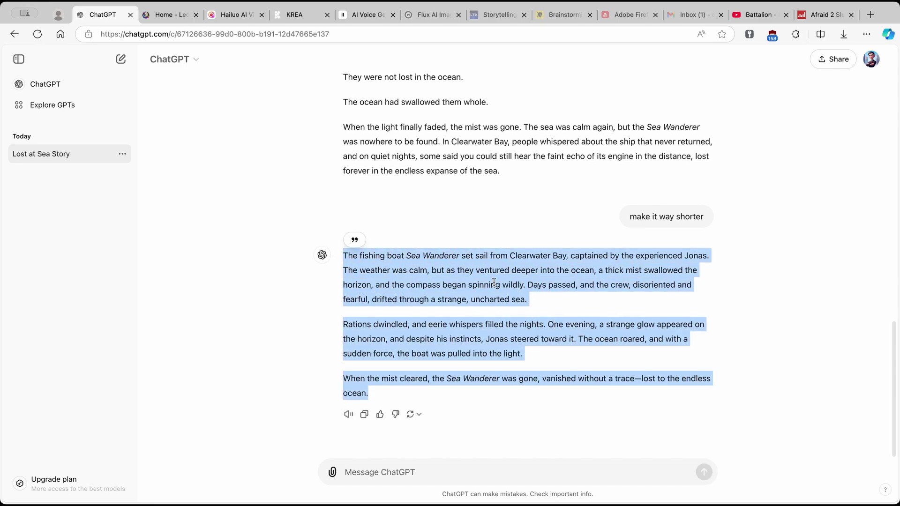
{"action": "left_click", "coordinate": [467, 270]}
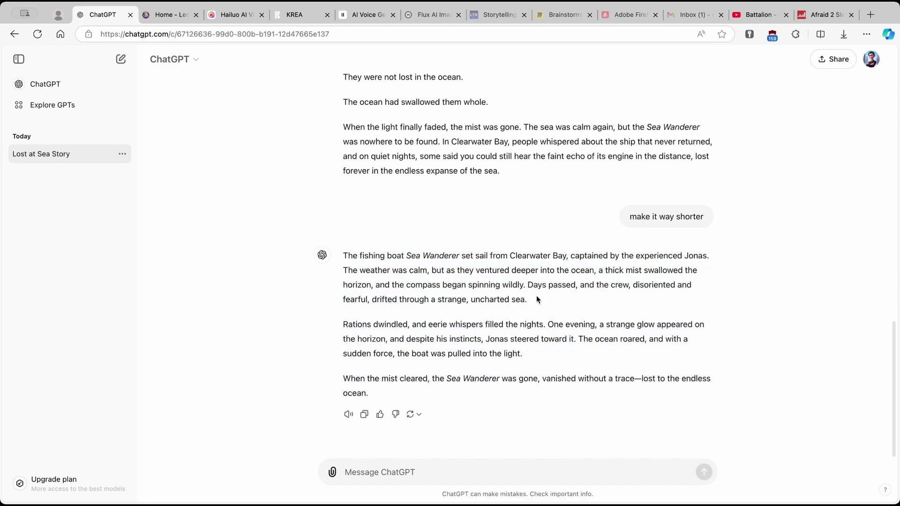
{"action": "left_click_drag", "start_coordinate": [536, 303], "coordinate": [345, 256]}
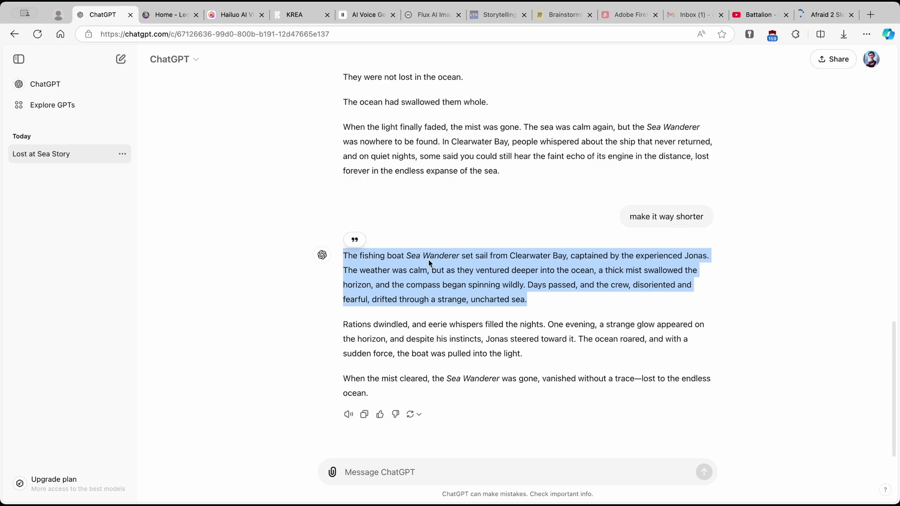
{"action": "right_click", "coordinate": [467, 266]}
{"action": "left_click", "coordinate": [504, 294]}
{"action": "key", "text": "ctrl+Tab"}
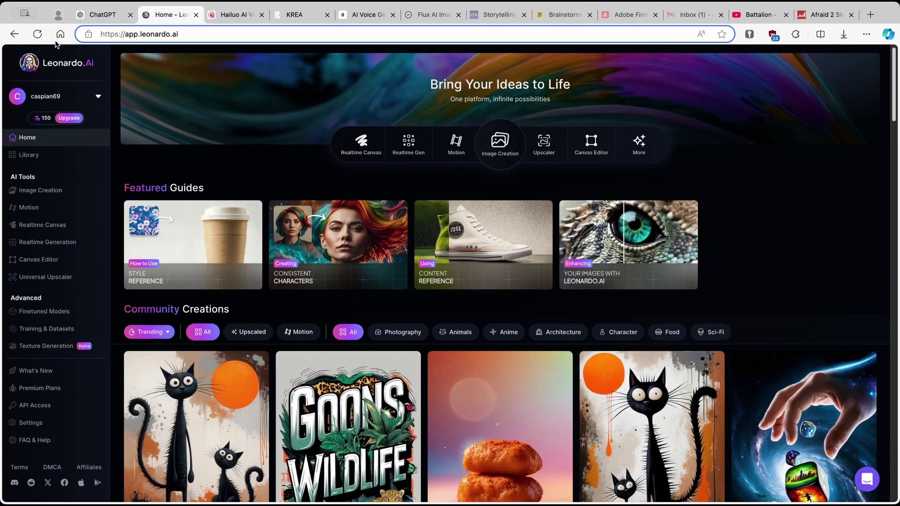
Step: Reload Leonardo.Ai, review its subscription plans, and return to the home page
{"action": "left_click", "coordinate": [37, 34]}
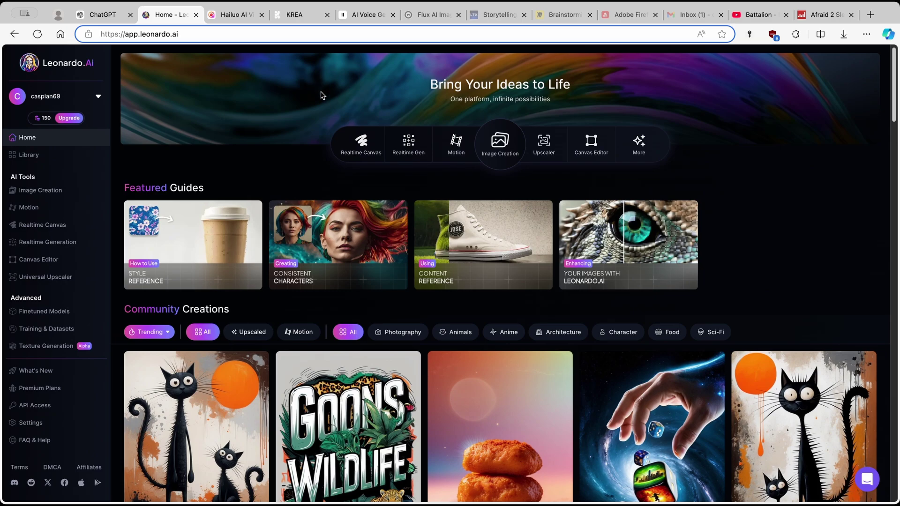
{"action": "left_click", "coordinate": [69, 118]}
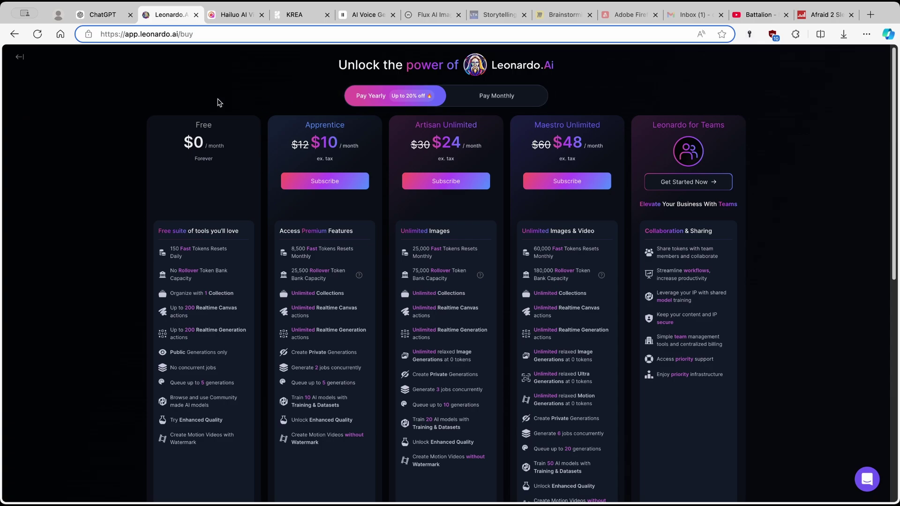
{"action": "left_click", "coordinate": [20, 56]}
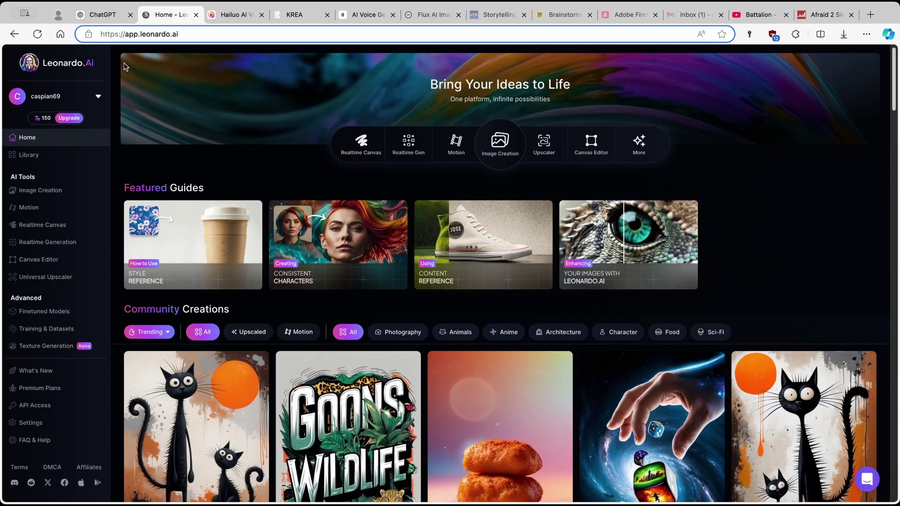
{"action": "left_click", "coordinate": [179, 33]}
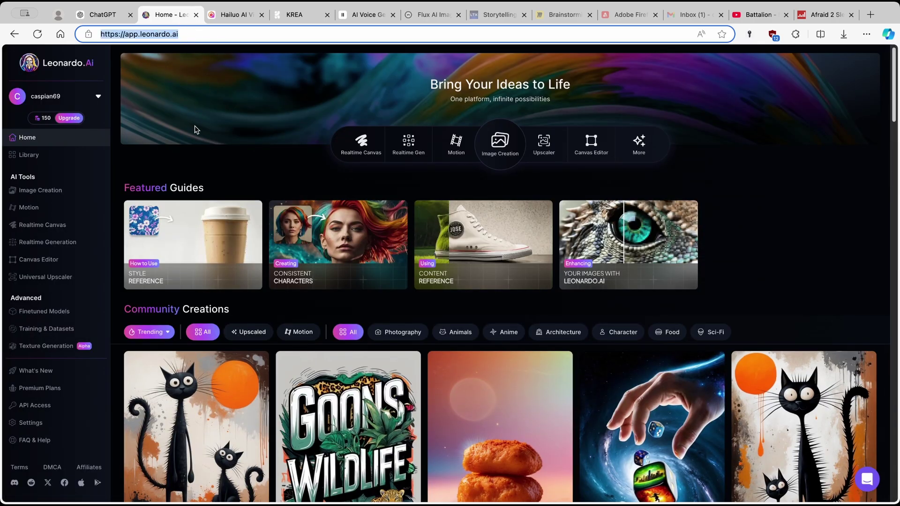
Step: Open the Image Creation tool and choose the Leonardo Phoenix preset
{"action": "left_click", "coordinate": [66, 190]}
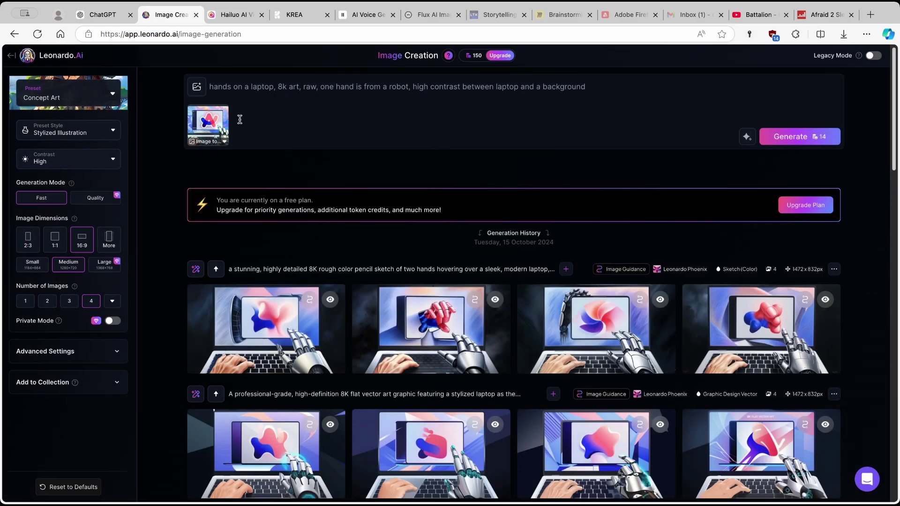
{"action": "left_click", "coordinate": [232, 114]}
{"action": "left_click", "coordinate": [100, 103]}
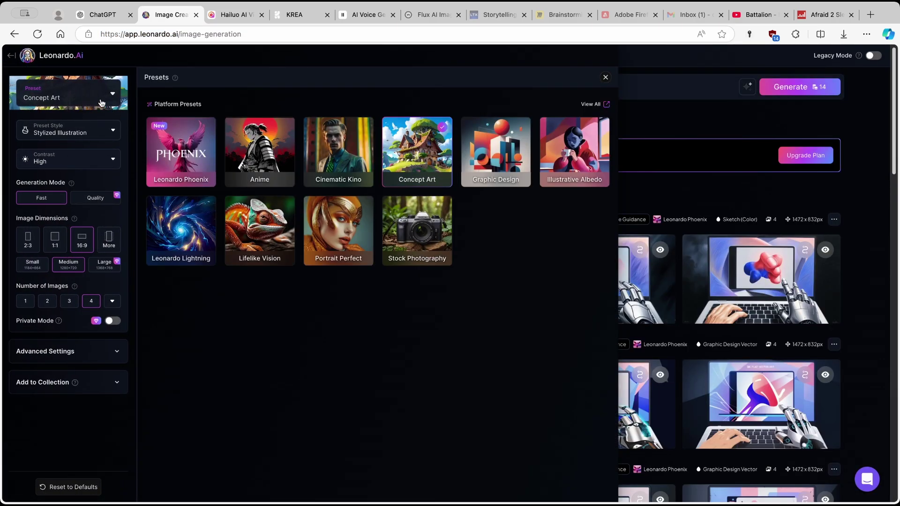
{"action": "left_click", "coordinate": [192, 154]}
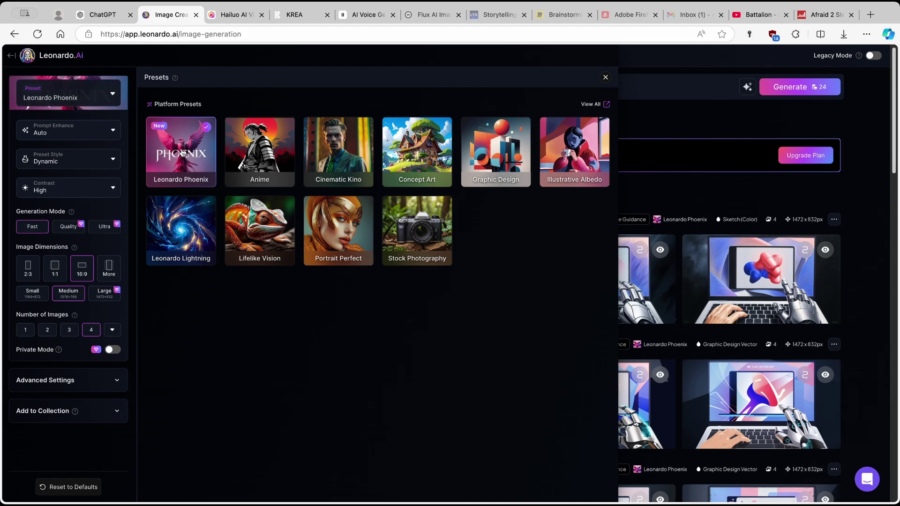
{"action": "left_click", "coordinate": [606, 78]}
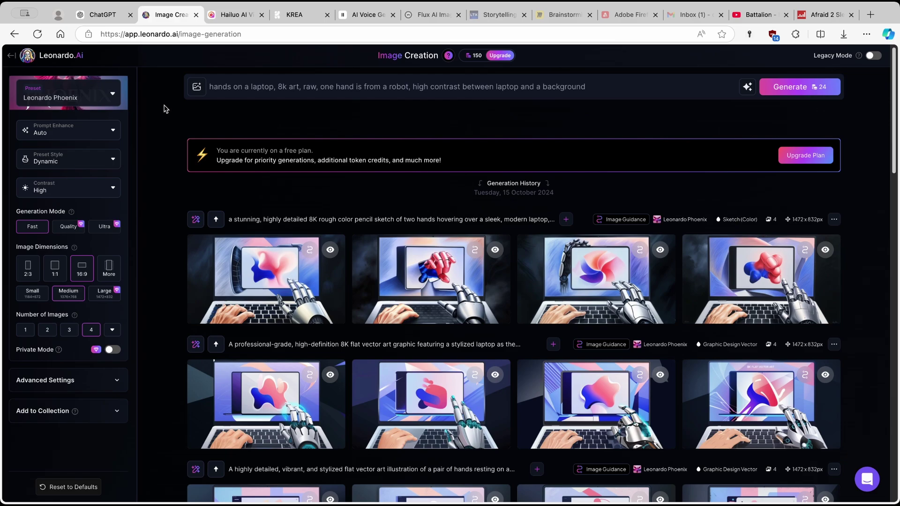
Step: Set Prompt Enhance to Automatic and the preset style to Dynamic
{"action": "left_click", "coordinate": [74, 136]}
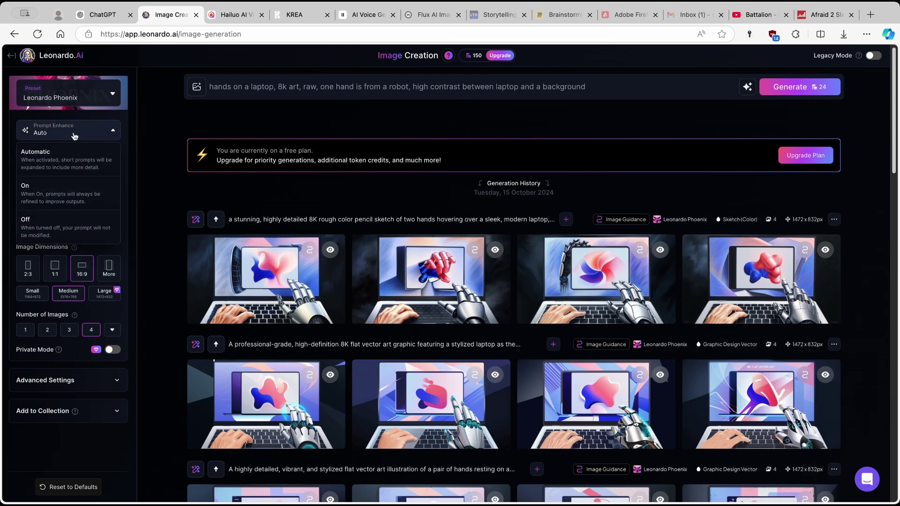
{"action": "left_click", "coordinate": [75, 165]}
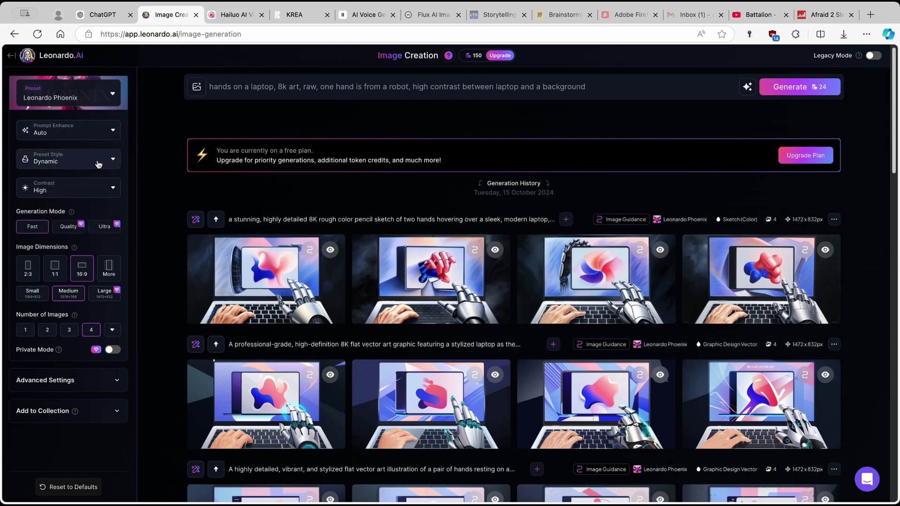
{"action": "left_click", "coordinate": [99, 164]}
{"action": "left_click", "coordinate": [61, 257]}
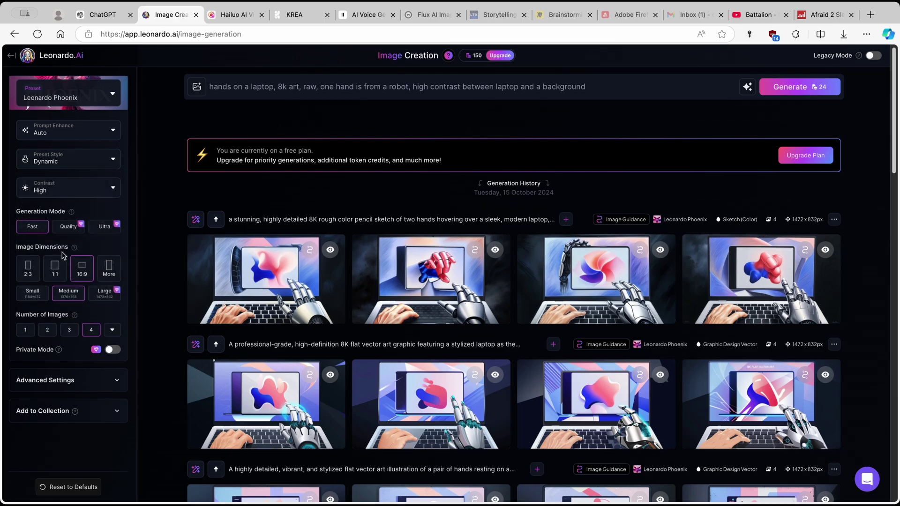
Step: Replace the image prompt with the copied first story paragraph and generate four images
{"action": "triple_click", "coordinate": [344, 85]}
{"action": "key", "text": "super+v"}
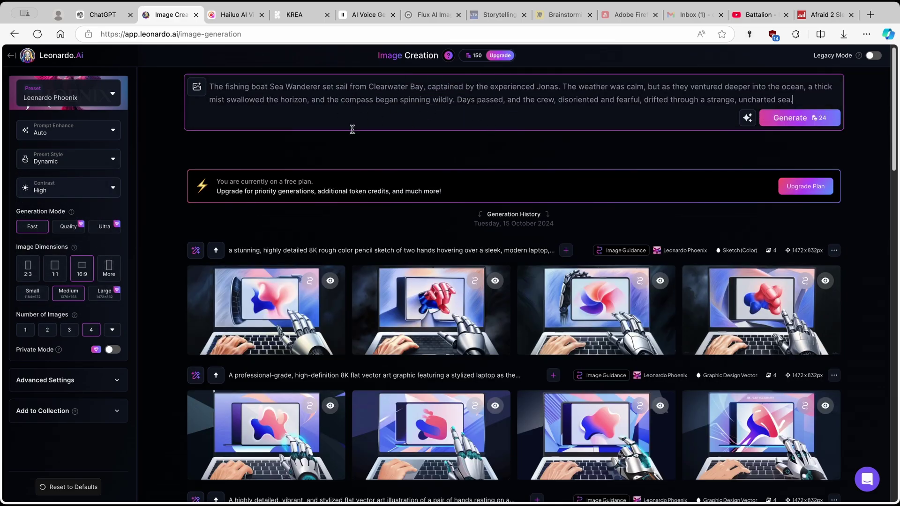
{"action": "left_click", "coordinate": [115, 18]}
{"action": "left_click", "coordinate": [175, 20]}
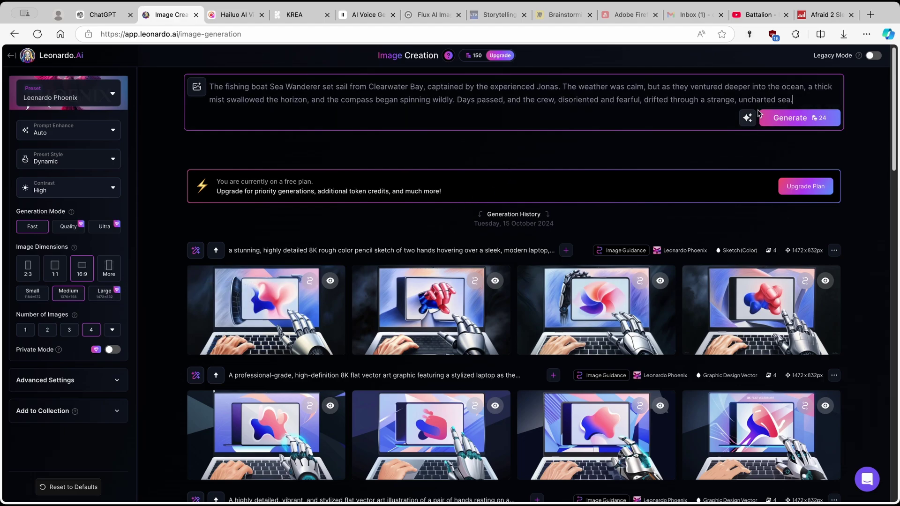
{"action": "left_click", "coordinate": [795, 121]}
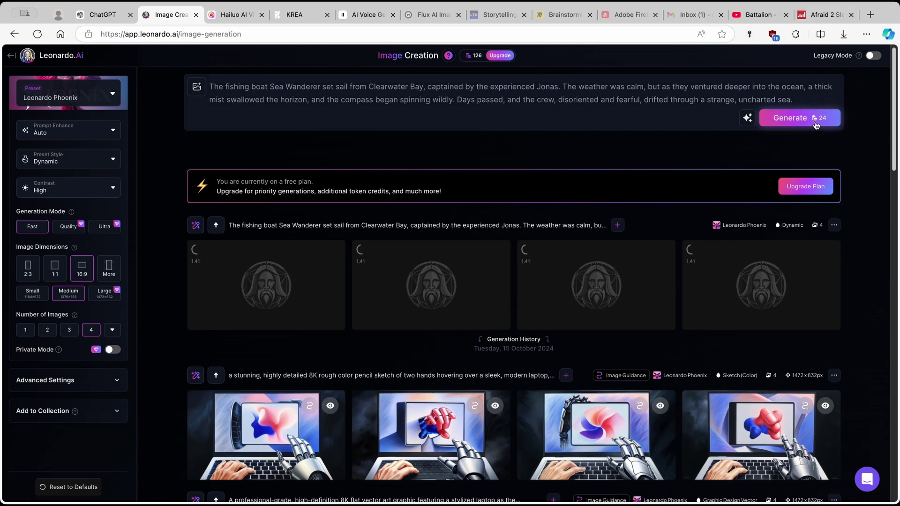
{"action": "left_click", "coordinate": [99, 102]}
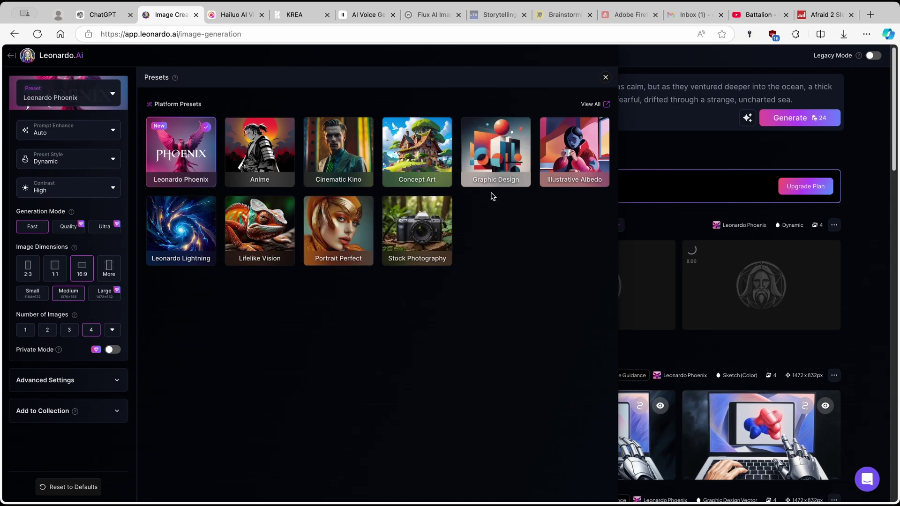
{"action": "key", "text": "Escape"}
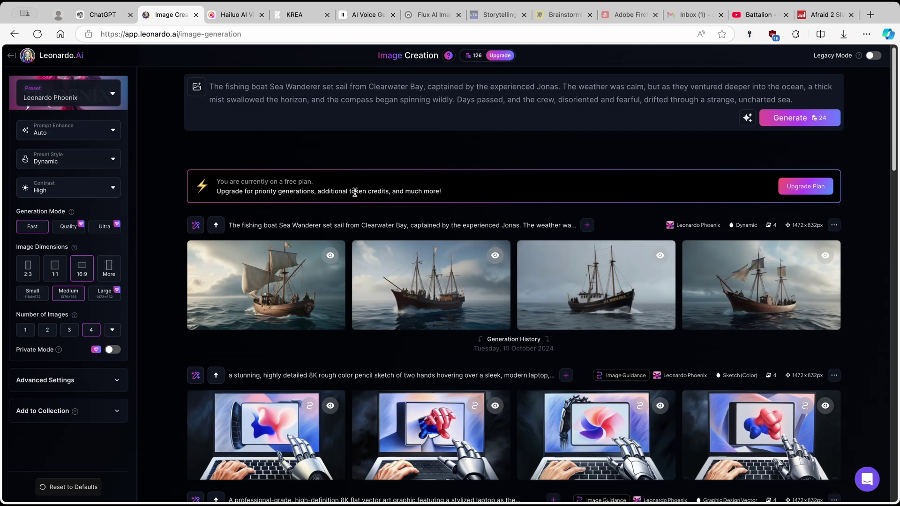
Step: Open the second generated ship image at full size, download it, and close the preview
{"action": "left_click", "coordinate": [447, 257]}
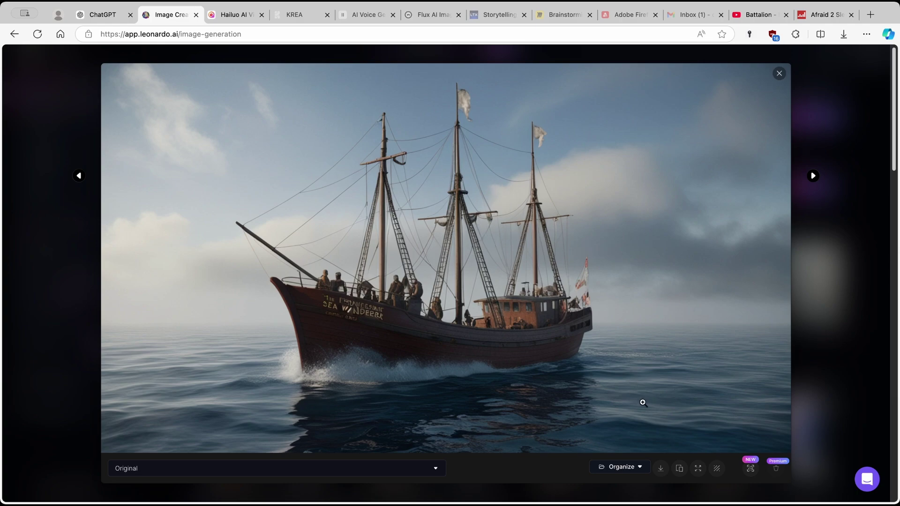
{"action": "left_click", "coordinate": [662, 467]}
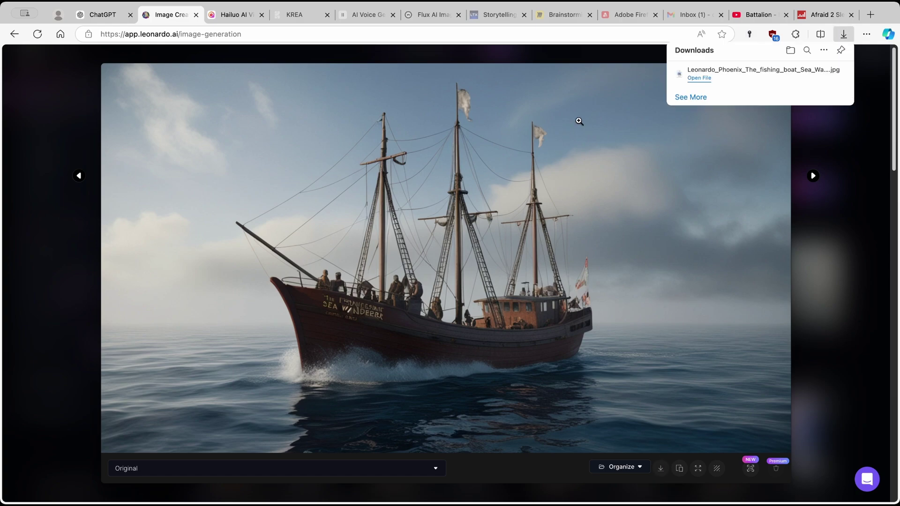
{"action": "left_click", "coordinate": [317, 57]}
Step: Return to ChatGPT and copy the second paragraph of the shortened story, beginning "Rations dwindled"
{"action": "left_click", "coordinate": [125, 16]}
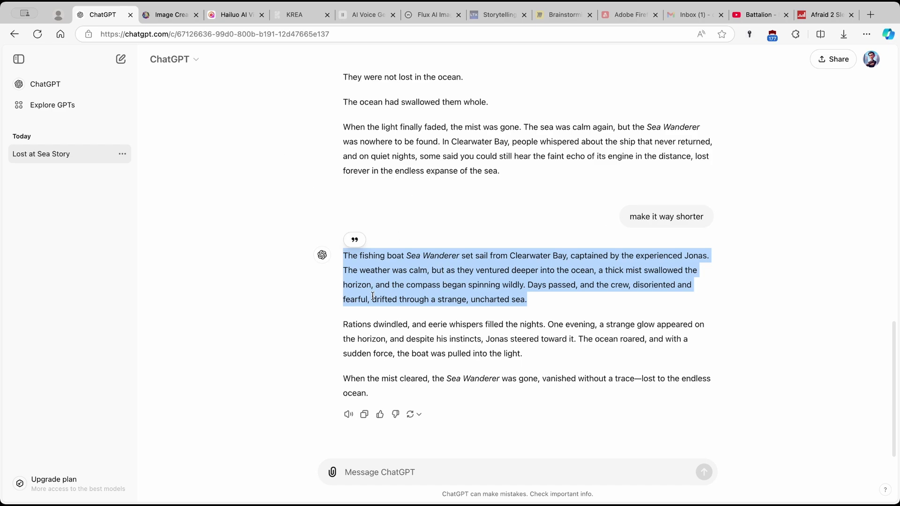
{"action": "triple_click", "coordinate": [344, 326]}
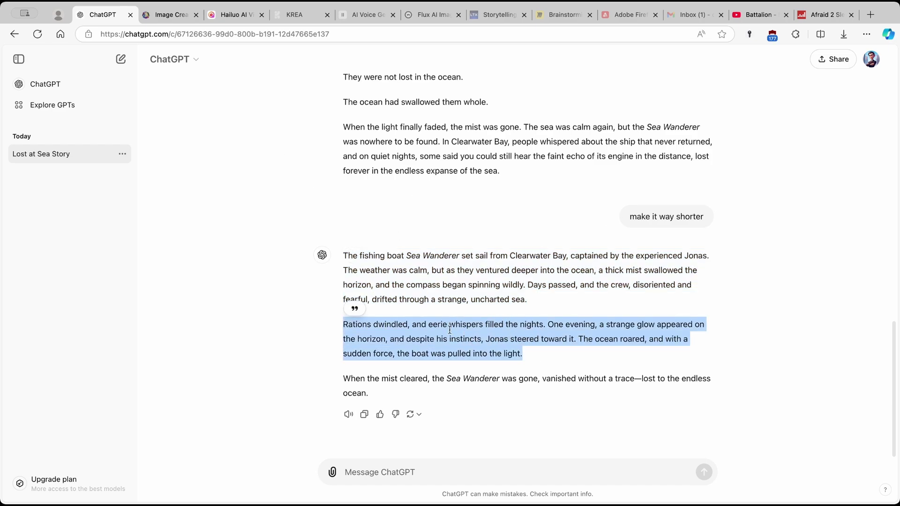
{"action": "right_click", "coordinate": [467, 335]}
{"action": "left_click", "coordinate": [493, 139]}
Step: In Leonardo.Ai, replace the prompt with the copied "Rations dwindled" paragraph and generate four images
{"action": "left_click", "coordinate": [176, 17]}
{"action": "left_click", "coordinate": [315, 94]}
{"action": "key", "text": "super+a"}
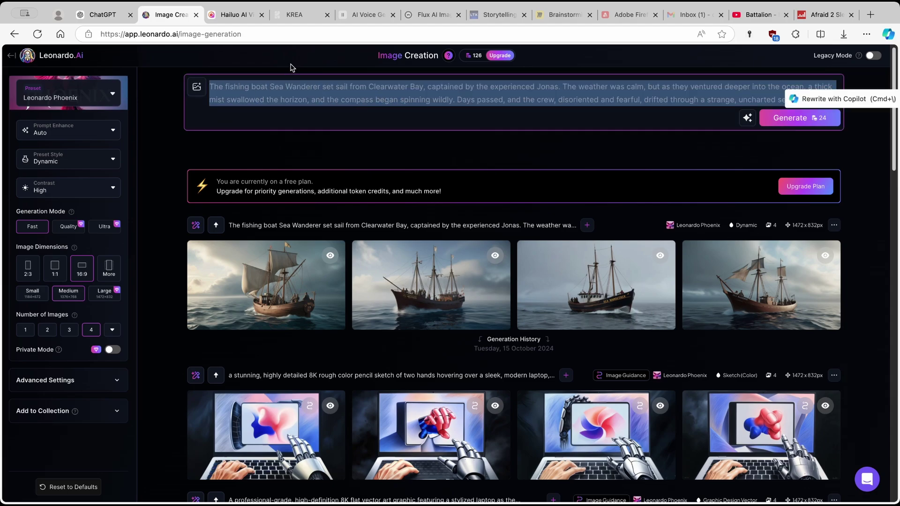
{"action": "key", "text": "super+v"}
{"action": "key", "text": "super+a"}
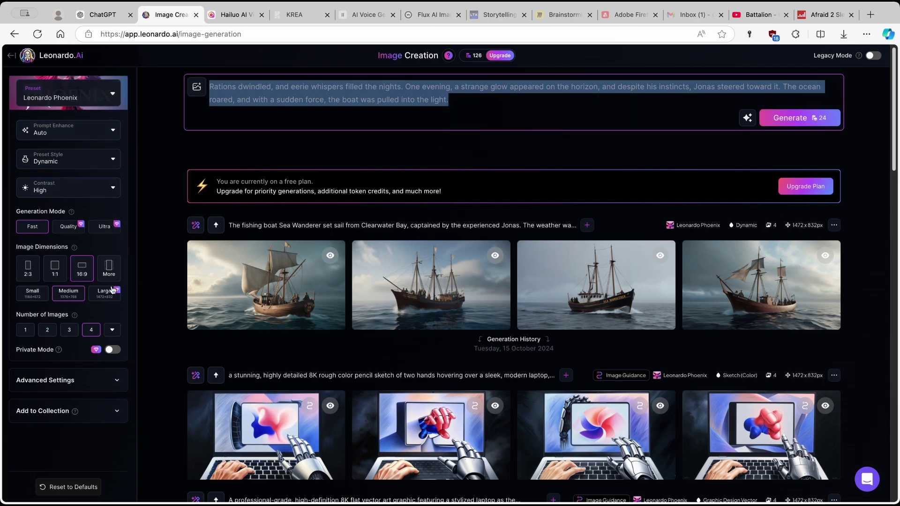
{"action": "left_click", "coordinate": [785, 119]}
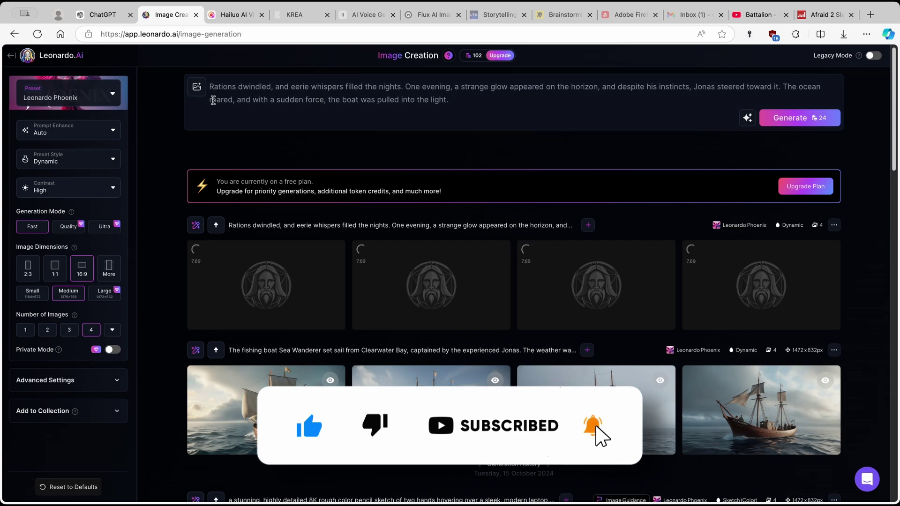
Step: Return to ChatGPT and copy the final paragraph of the shortened story, beginning "When the mist cleared"
{"action": "key", "text": "ctrl+shift+Tab"}
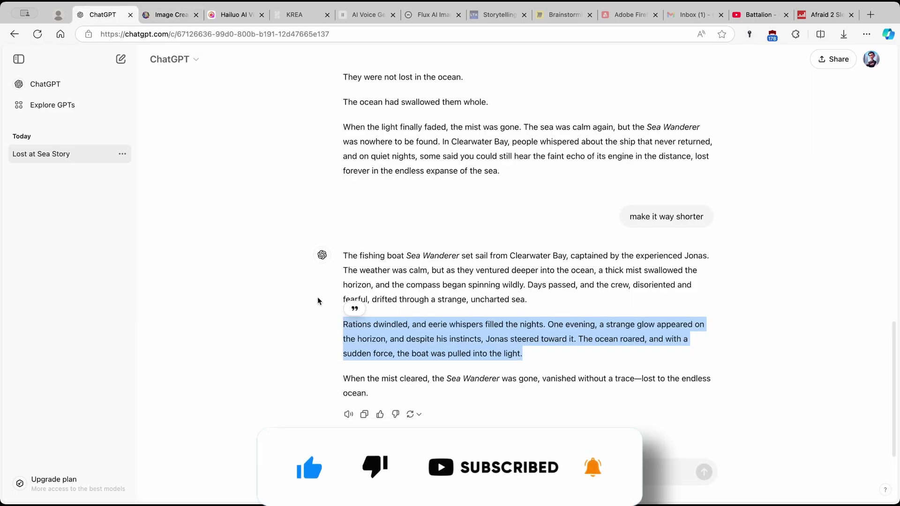
{"action": "left_click_drag", "start_coordinate": [373, 394], "coordinate": [353, 386]}
{"action": "right_click", "coordinate": [400, 380]}
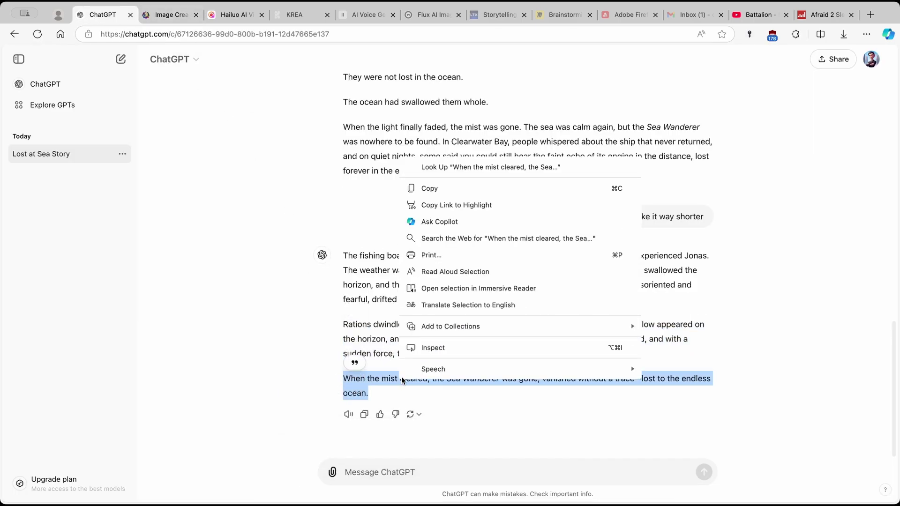
{"action": "left_click", "coordinate": [450, 189]}
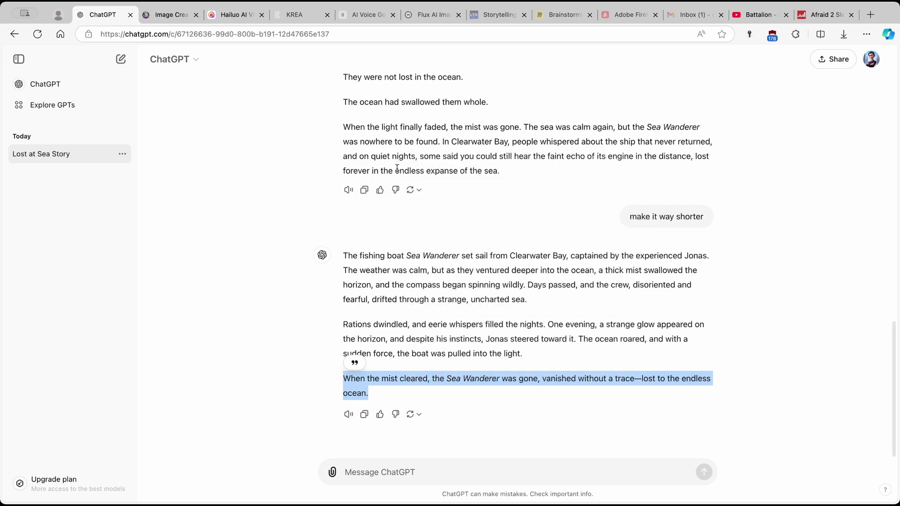
Step: In Leonardo.Ai, replace the prompt with the copied "When the mist cleared" paragraph and generate four images
{"action": "left_click", "coordinate": [169, 14]}
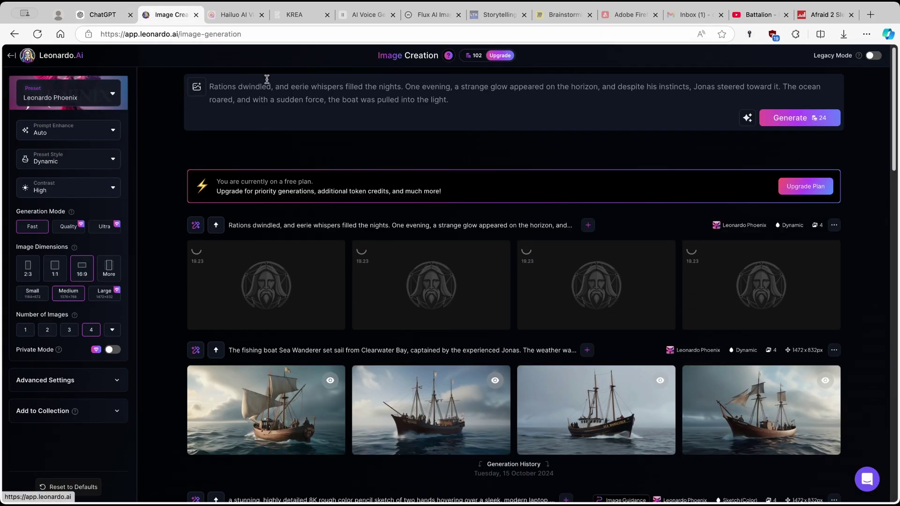
{"action": "left_click_drag", "start_coordinate": [465, 119], "coordinate": [213, 76]}
{"action": "key", "text": "super+v"}
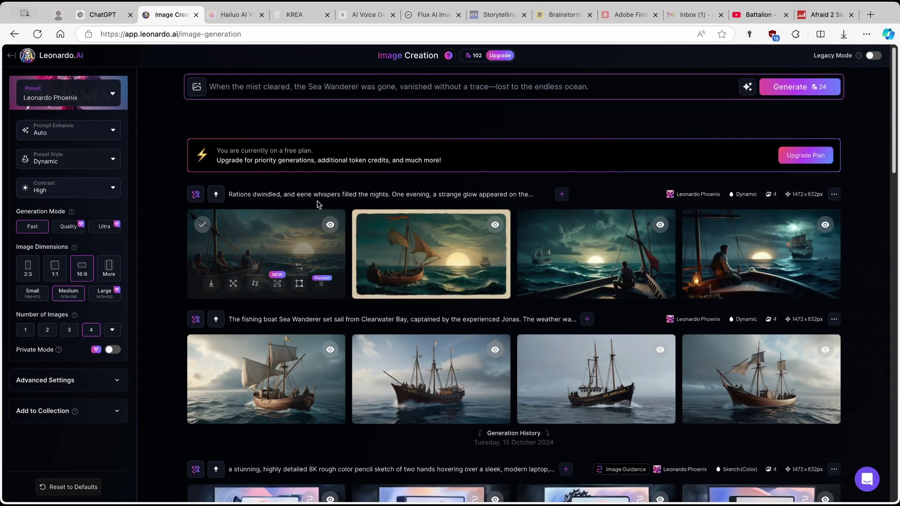
{"action": "triple_click", "coordinate": [213, 88]}
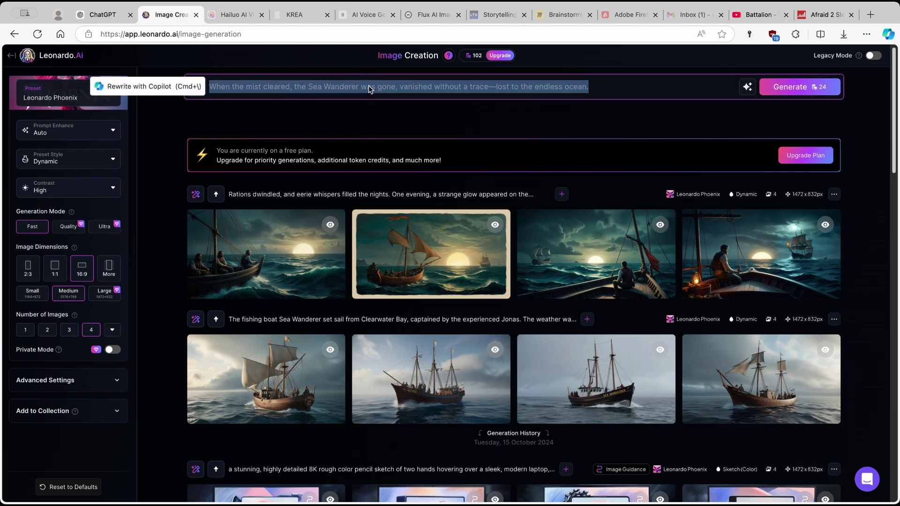
{"action": "left_click", "coordinate": [805, 89]}
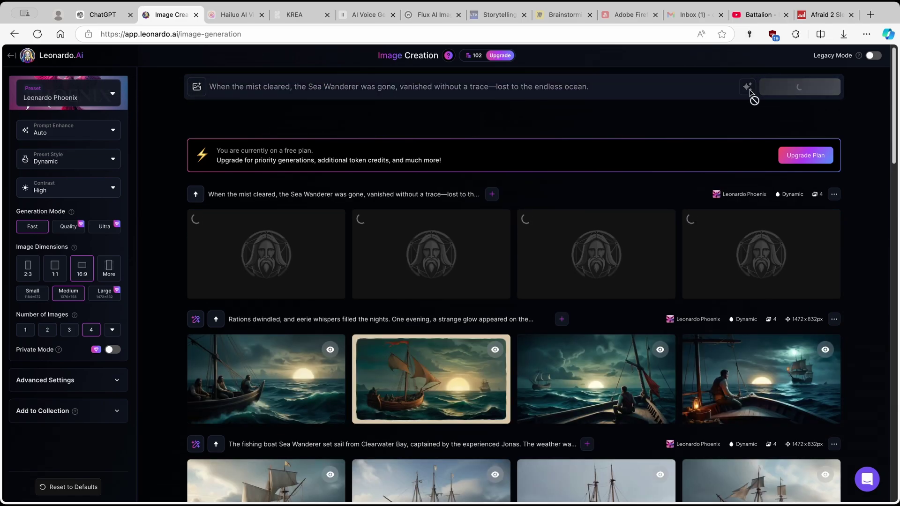
Step: Download the fourth "Rations dwindled" image and the second image of the newest misty-shore batch from their full-size previews
{"action": "scroll", "coordinate": [691, 157], "scroll_direction": "down", "scroll_amount": 2}
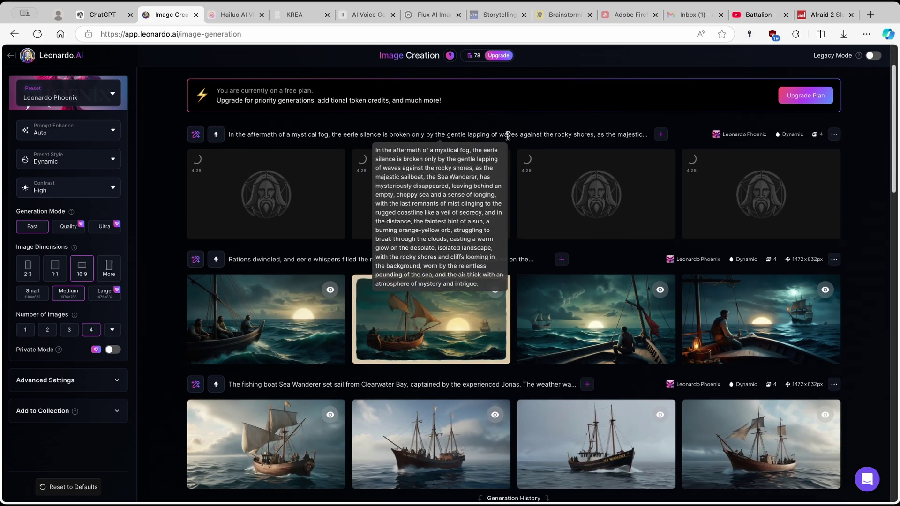
{"action": "left_click", "coordinate": [750, 311]}
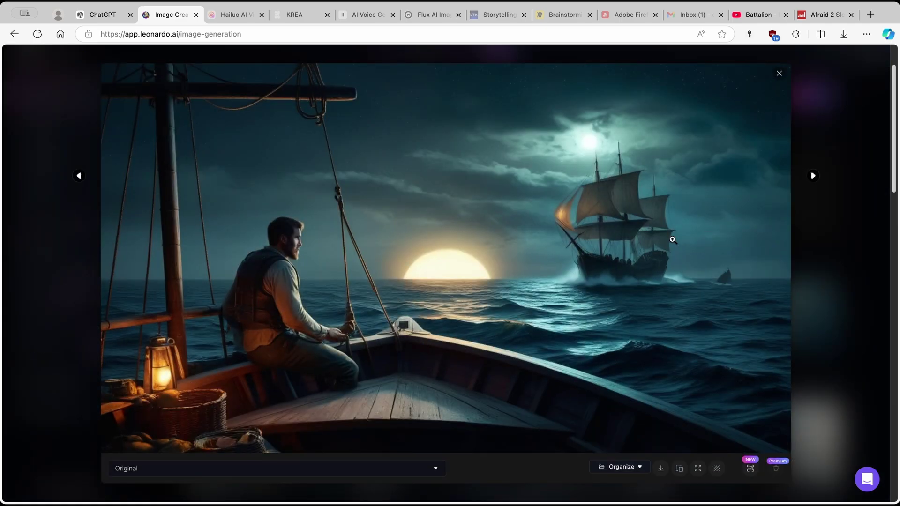
{"action": "left_click", "coordinate": [661, 469]}
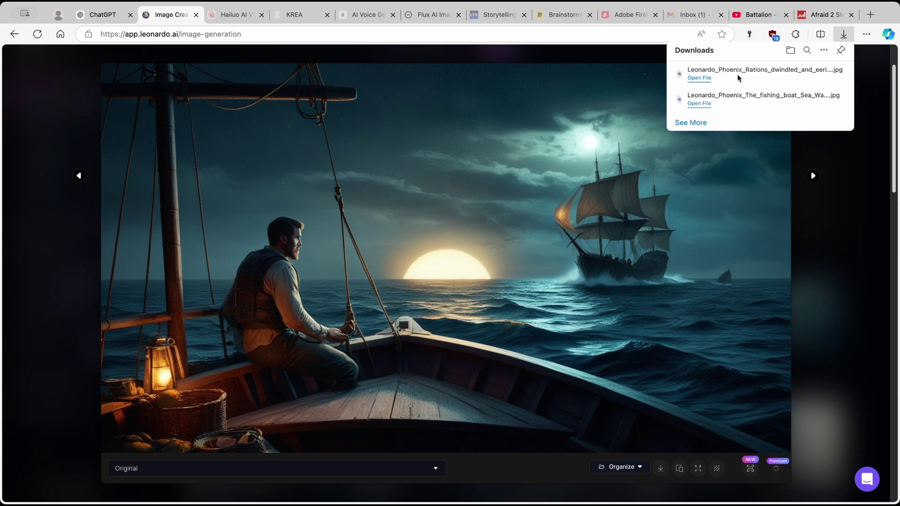
{"action": "left_click", "coordinate": [863, 162]}
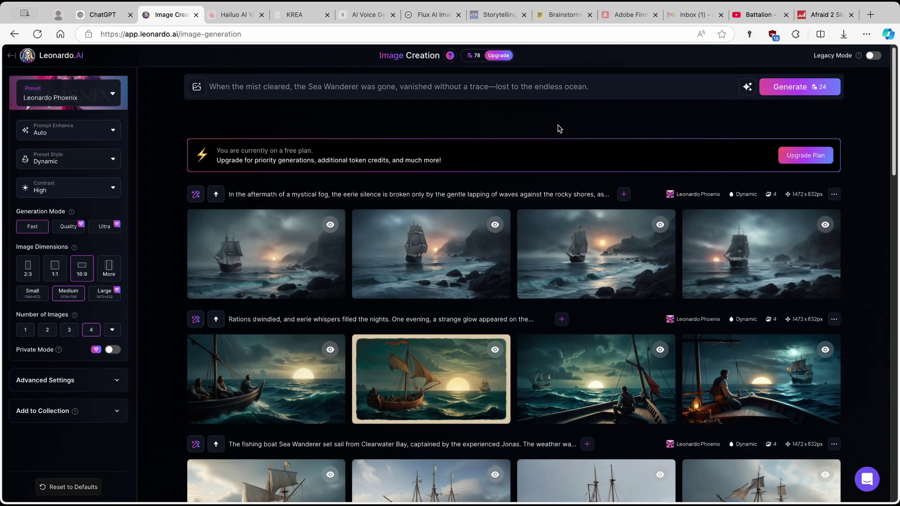
{"action": "left_click", "coordinate": [425, 236]}
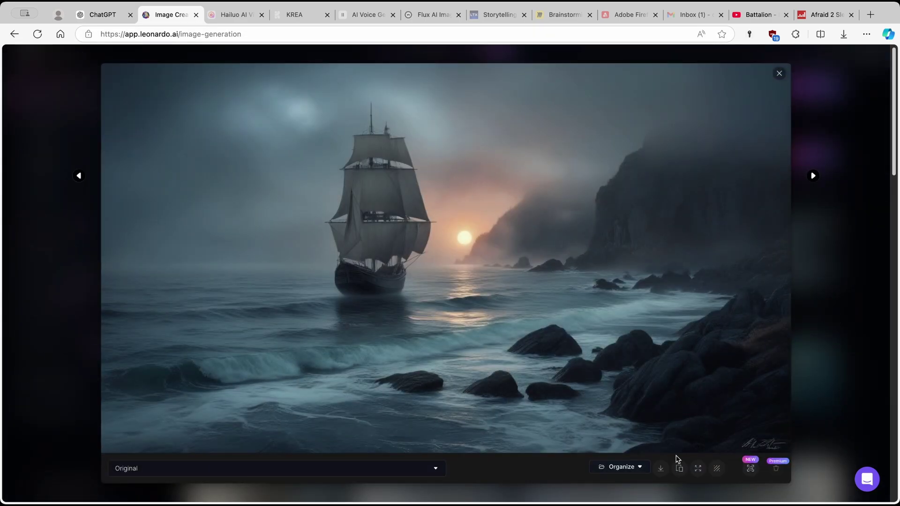
{"action": "left_click", "coordinate": [661, 468]}
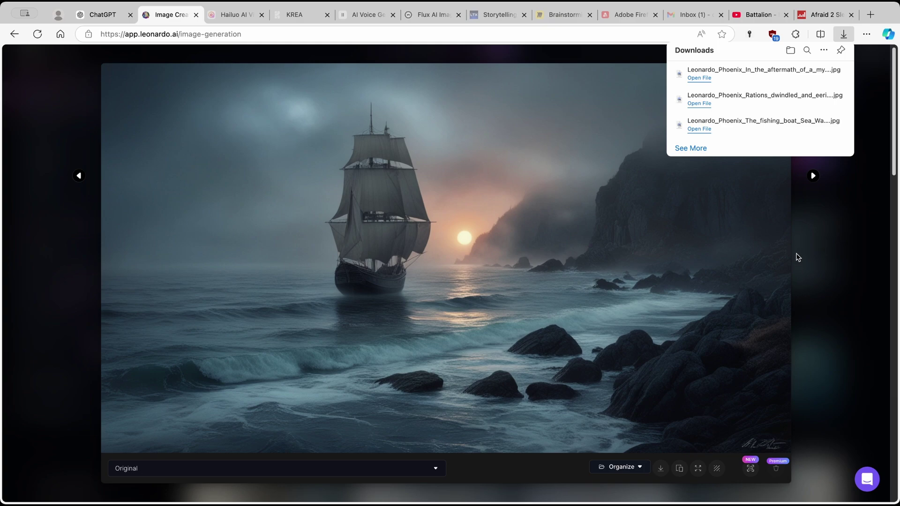
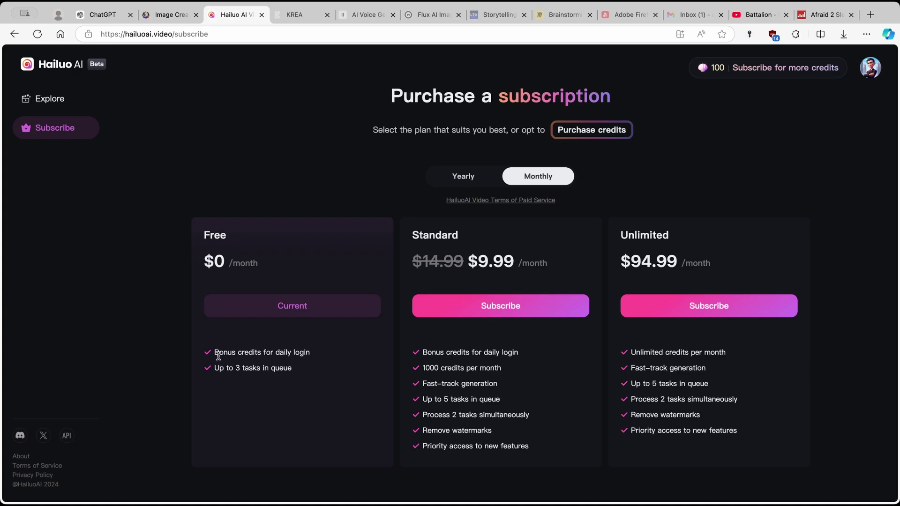
Step: Review the features of the Free, Standard and Unlimited plans on Hailuo AI's subscription page
{"action": "triple_click", "coordinate": [299, 349]}
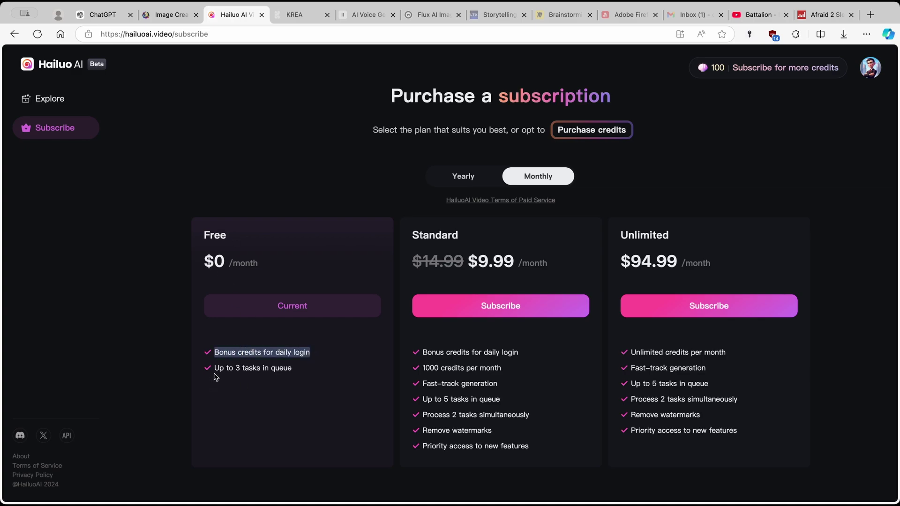
{"action": "left_click_drag", "start_coordinate": [213, 368], "coordinate": [296, 367]}
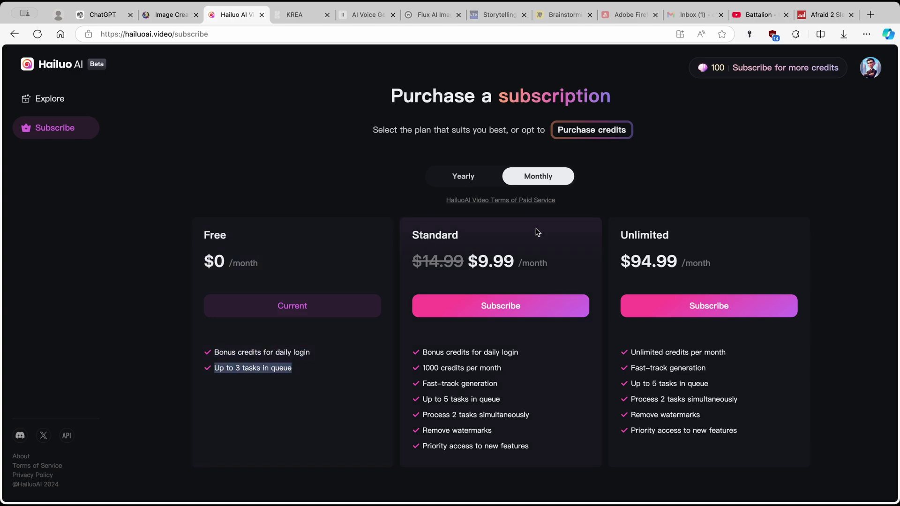
{"action": "left_click_drag", "start_coordinate": [415, 232], "coordinate": [693, 228]}
{"action": "left_click", "coordinate": [370, 139]}
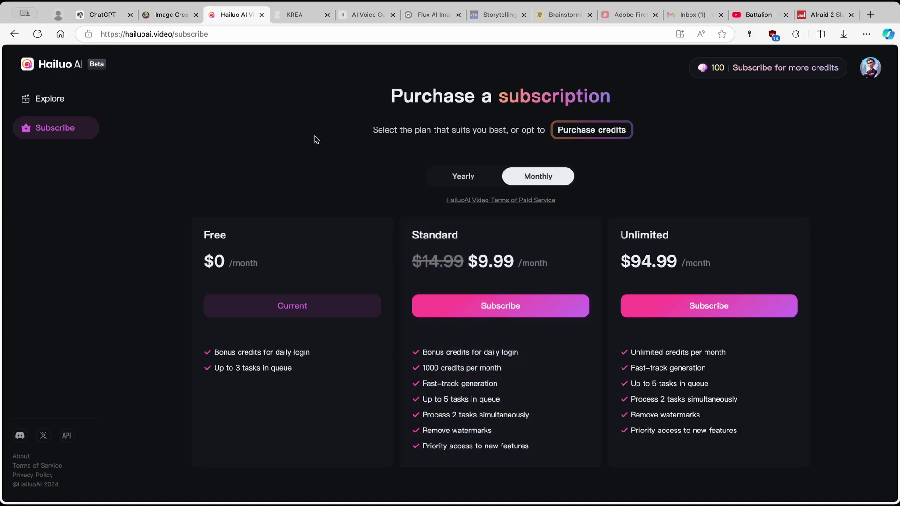
Step: Open Hailuo AI's Explore page and upload the first story image, "Leonardo_Phoenix_T...set_sail_from_C_2.jpg", from Downloads as the video's source image
{"action": "left_click", "coordinate": [66, 97]}
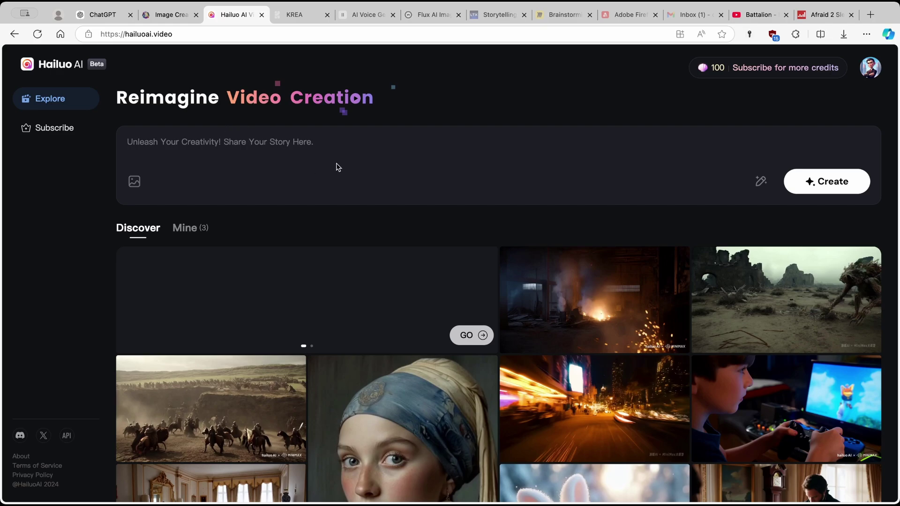
{"action": "scroll", "coordinate": [338, 167], "scroll_direction": "down", "scroll_amount": 8}
{"action": "scroll", "coordinate": [428, 260], "scroll_direction": "down", "scroll_amount": 5}
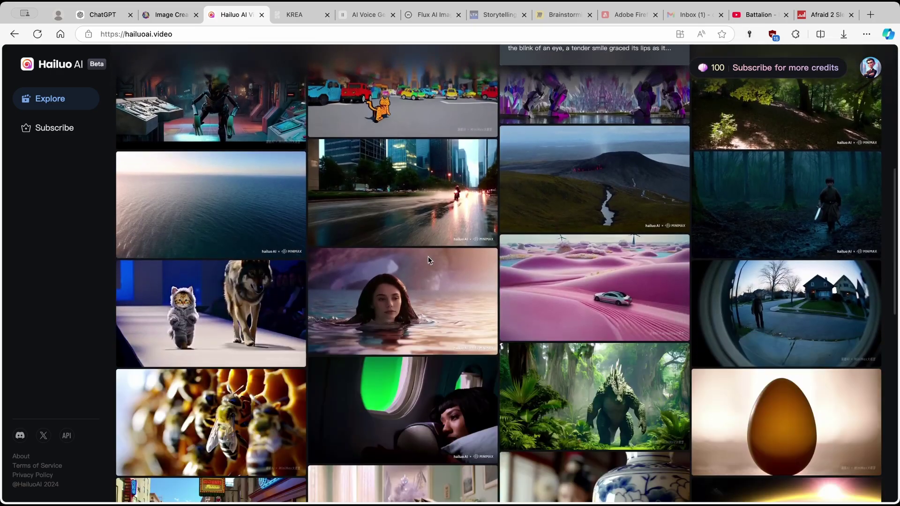
{"action": "scroll", "coordinate": [428, 263], "scroll_direction": "up", "scroll_amount": 15}
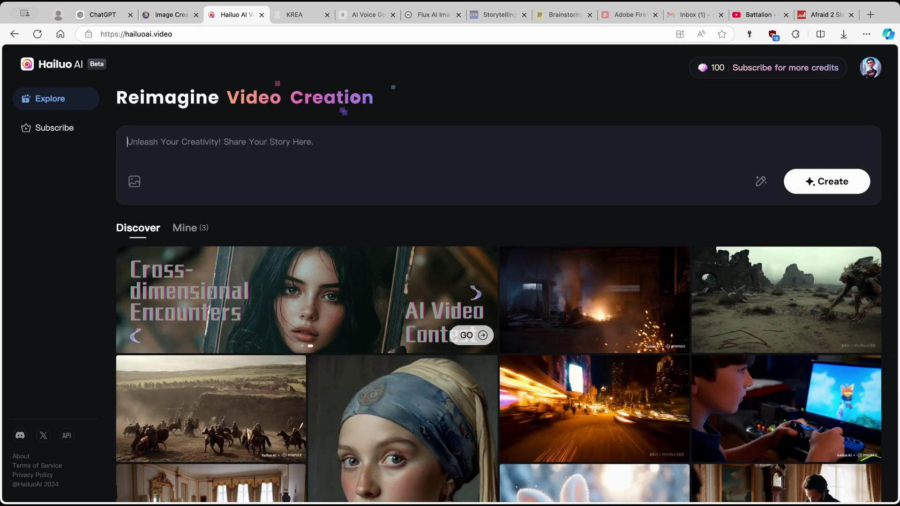
{"action": "left_click", "coordinate": [135, 181]}
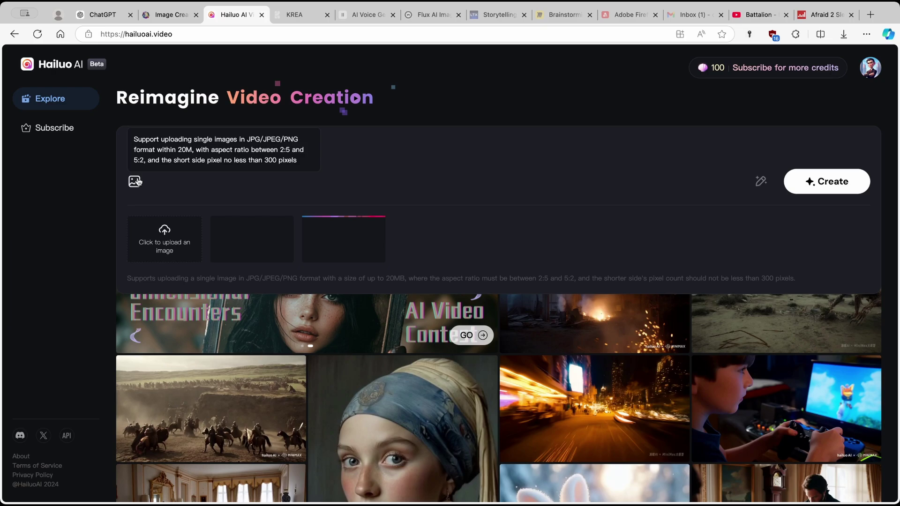
{"action": "left_click", "coordinate": [161, 244]}
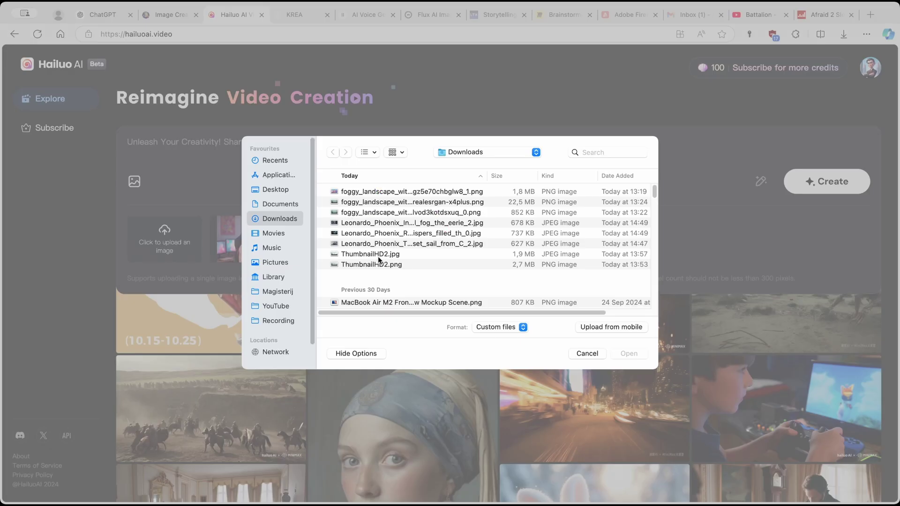
{"action": "left_click", "coordinate": [432, 244]}
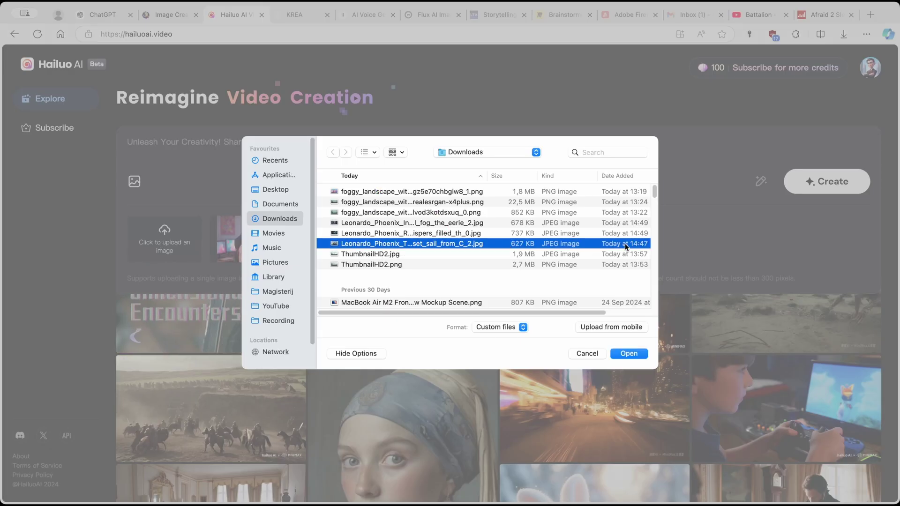
{"action": "left_click", "coordinate": [640, 353]}
Step: Switch to ChatGPT and copy the first paragraph of the shortened story, beginning "The fishing boat Sea Wanderer"
{"action": "left_click", "coordinate": [113, 15]}
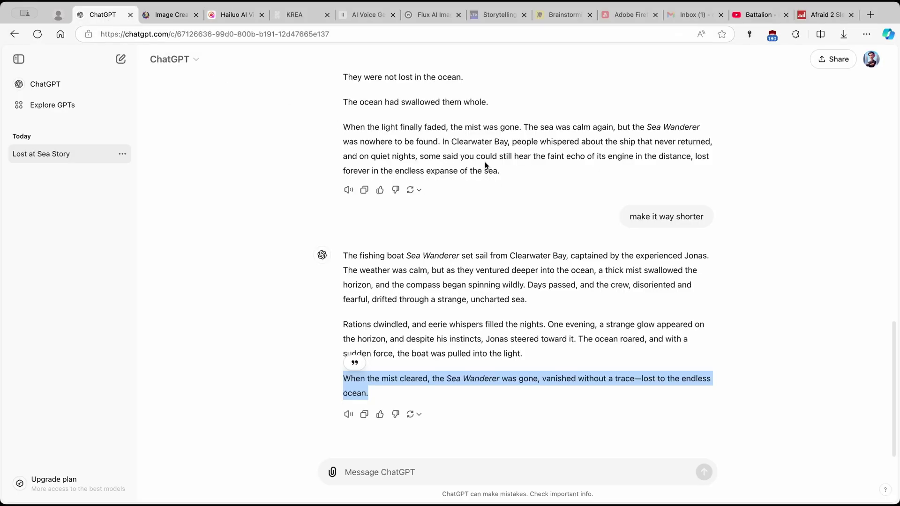
{"action": "scroll", "coordinate": [524, 233], "scroll_direction": "up", "scroll_amount": 3}
{"action": "scroll", "coordinate": [524, 233], "scroll_direction": "down", "scroll_amount": 3}
{"action": "left_click_drag", "start_coordinate": [527, 300], "coordinate": [346, 257]}
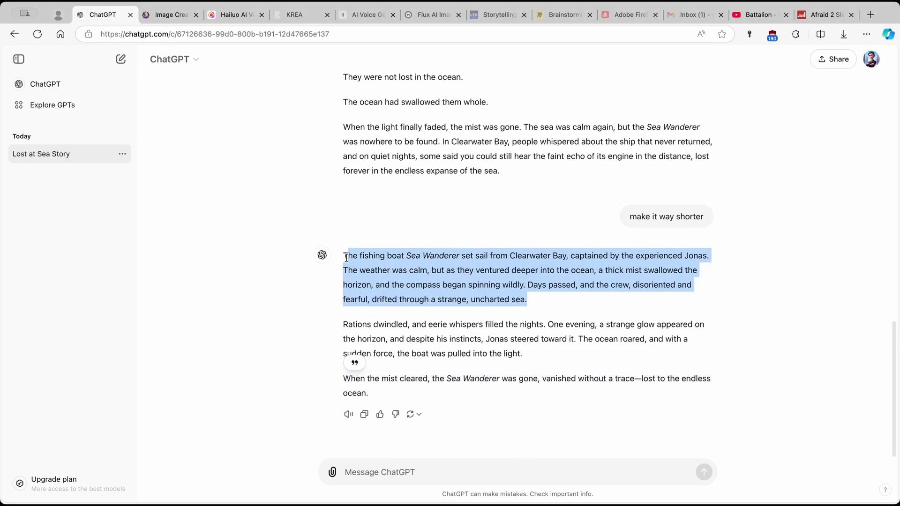
Step: In Hailuo AI, paste the "The fishing boat Sea Wanderer" paragraph as the prompt and start generating the video
{"action": "left_click", "coordinate": [239, 17]}
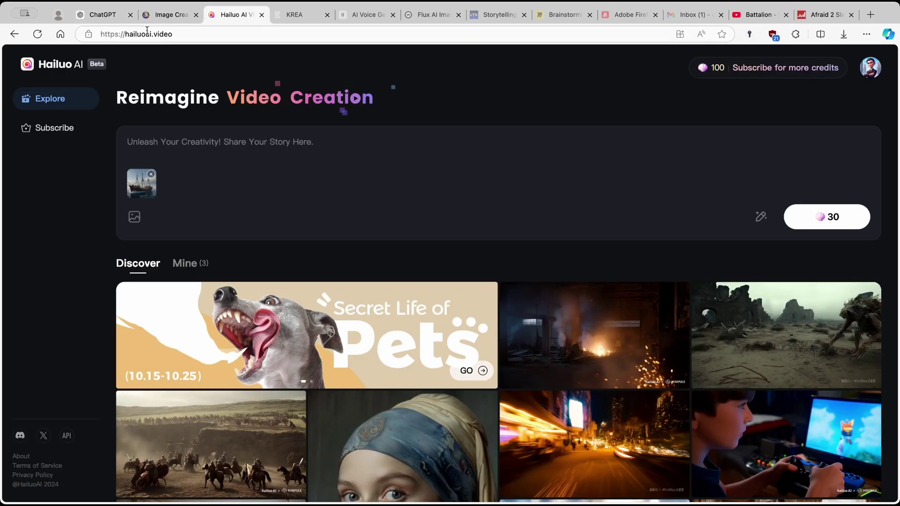
{"action": "left_click", "coordinate": [238, 149]}
{"action": "type", "text": "The fishing boat Sea Wanderer set sail from Clearwater Bay, captained by the experienced Jonas. The weather was calm, but as they ventured deeper into the ocean, a thick mist swallowed the horizon, and the compass began spinning wildly. Days passed, and the crew, disoriented and fearful, drifted through a strange, uncharted sea."}
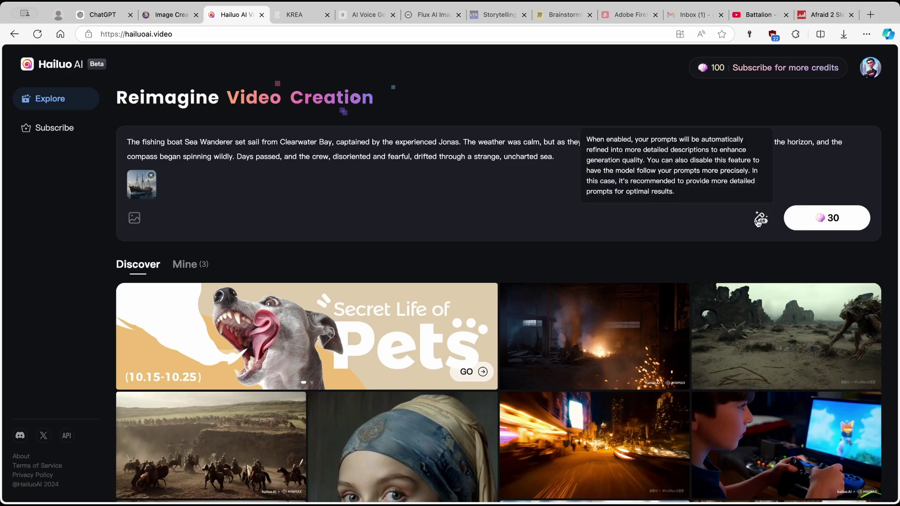
{"action": "left_click", "coordinate": [828, 221]}
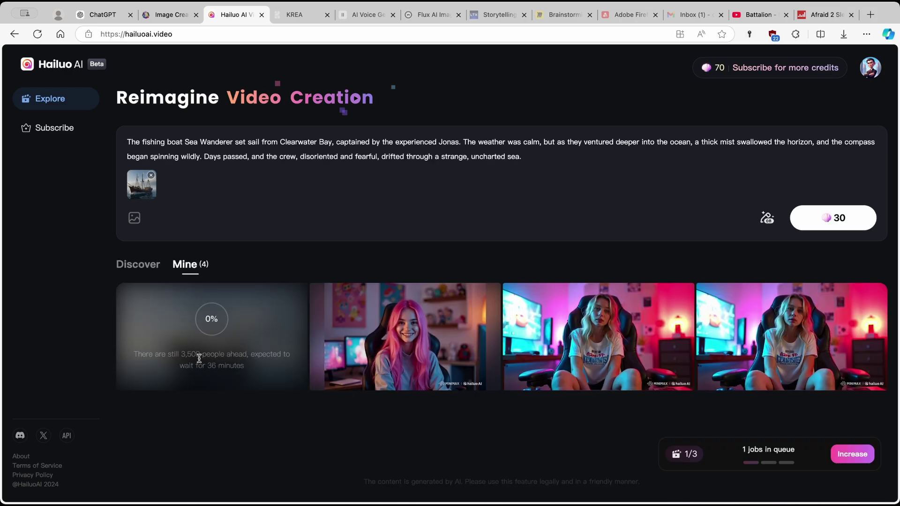
{"action": "left_click_drag", "start_coordinate": [183, 353], "coordinate": [255, 370]}
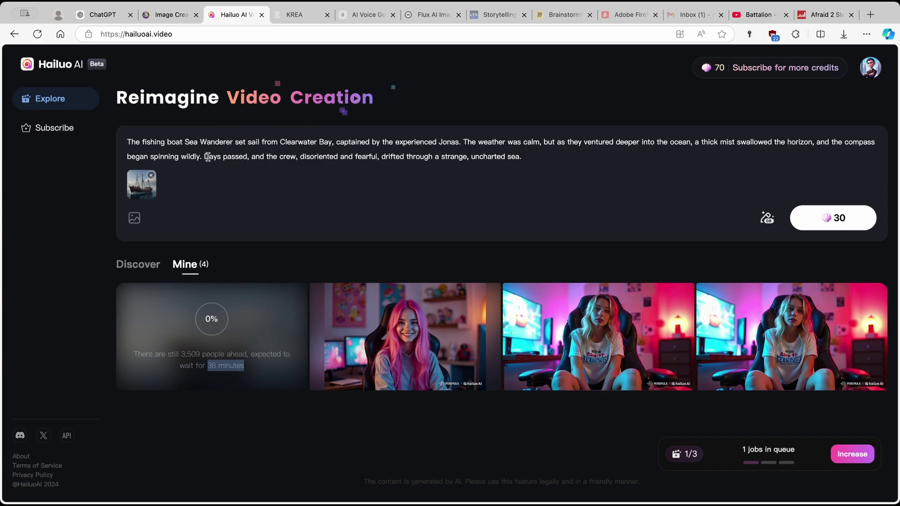
Step: Remove the attached ship image and clear the first paragraph from the video prompt
{"action": "left_click", "coordinate": [150, 177]}
{"action": "left_click_drag", "start_coordinate": [541, 157], "coordinate": [103, 143]}
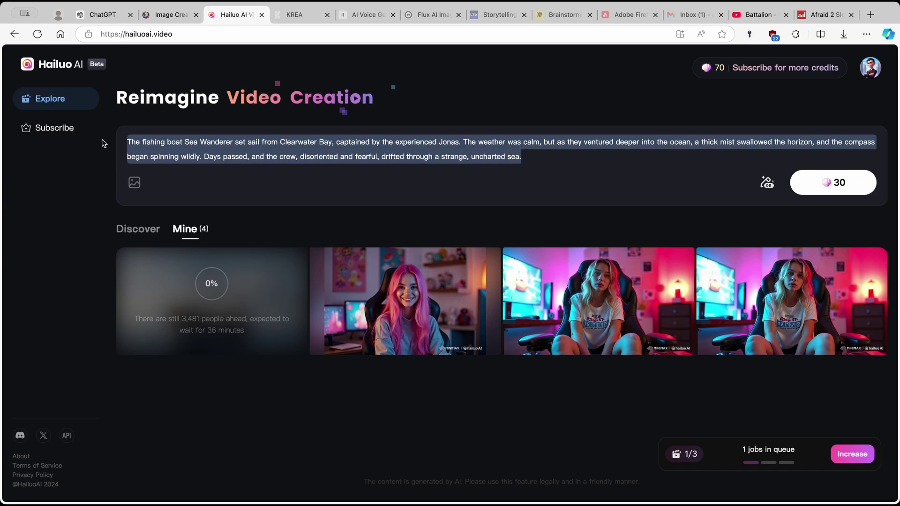
{"action": "key", "text": "BackSpace"}
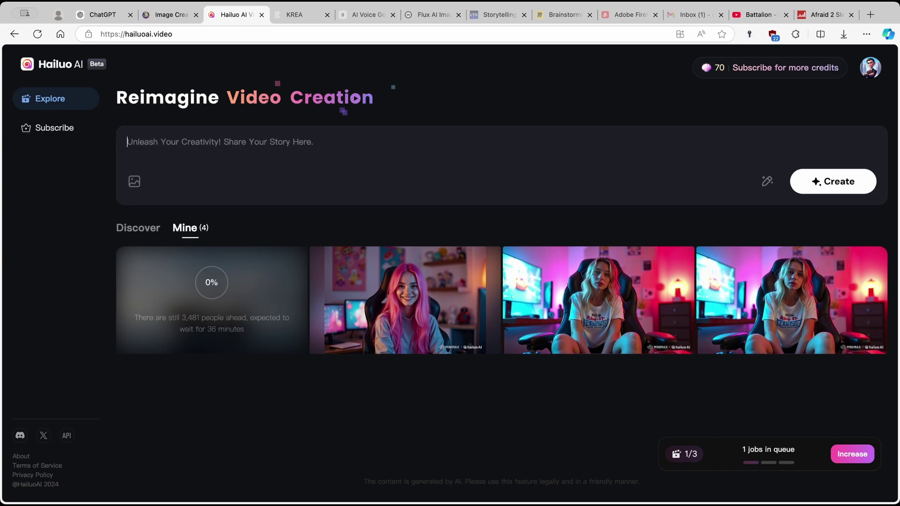
Step: Upload the second story image, "Leonardo_Phoenix_R...ispers_filled_th_0.jpg", from Downloads as the source for the next video
{"action": "left_click", "coordinate": [134, 181]}
{"action": "left_click", "coordinate": [184, 240]}
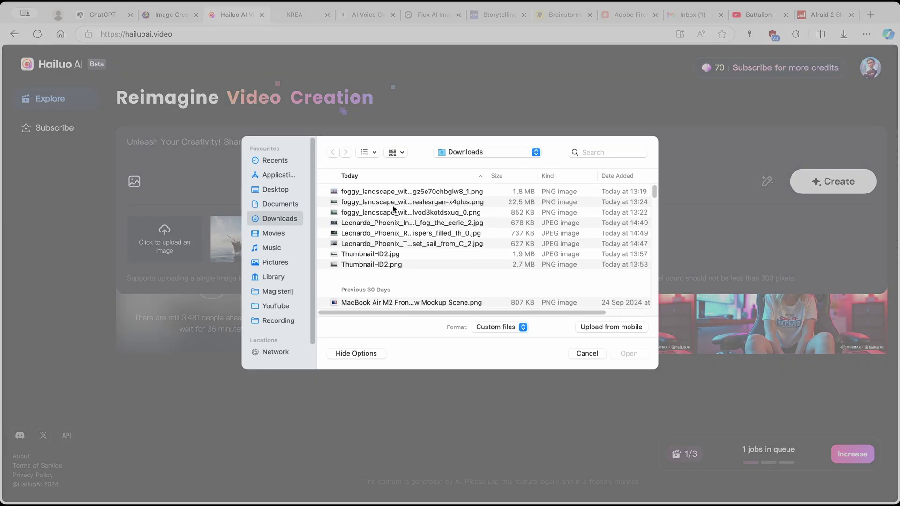
{"action": "left_click", "coordinate": [379, 234]}
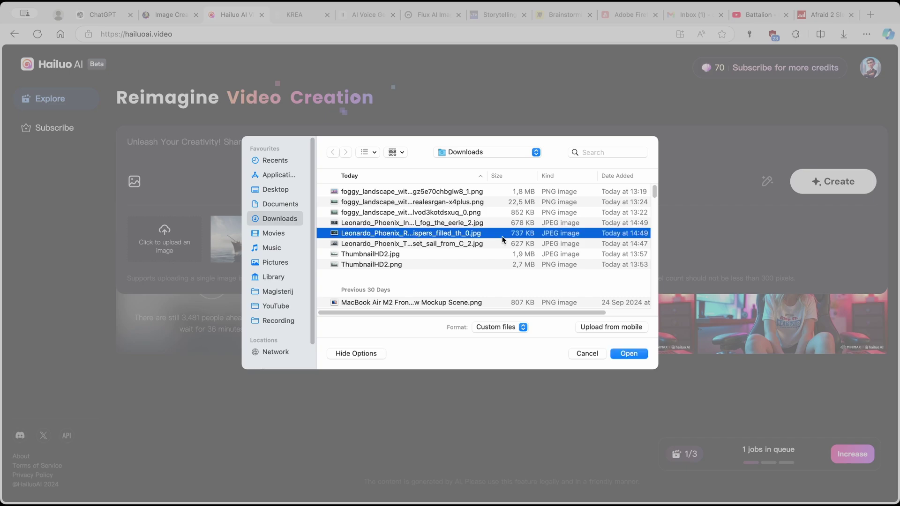
{"action": "left_click", "coordinate": [643, 353]}
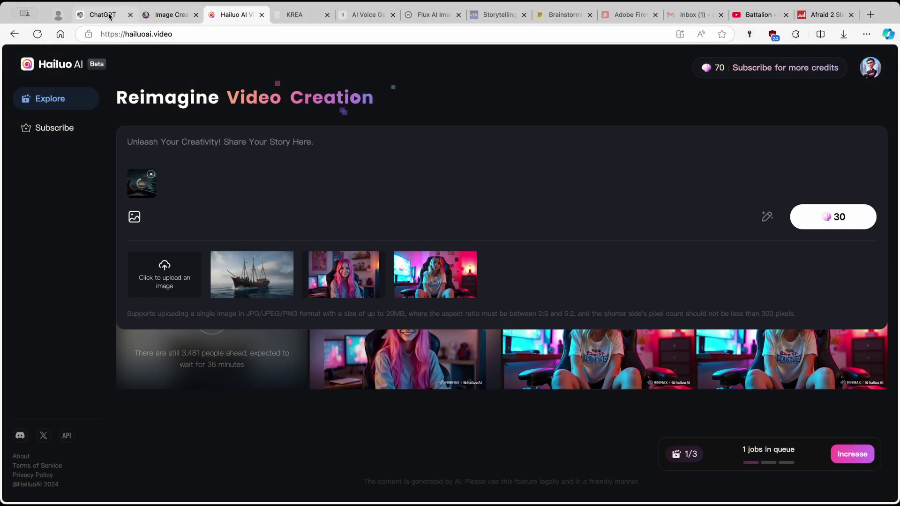
Step: Switch to ChatGPT and copy the second paragraph of the shortened story, beginning "Rations dwindled"
{"action": "left_click", "coordinate": [105, 15]}
{"action": "left_click_drag", "start_coordinate": [343, 323], "coordinate": [534, 356]}
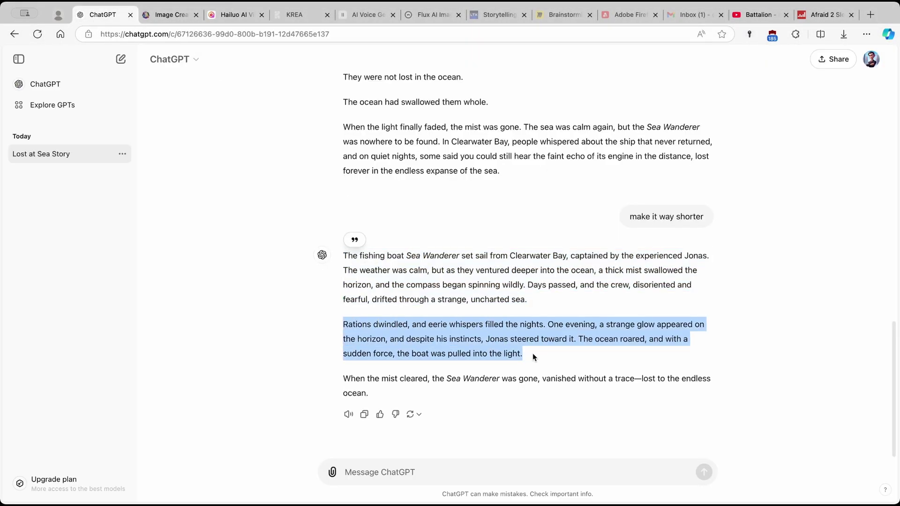
{"action": "right_click", "coordinate": [505, 344]}
{"action": "left_click", "coordinate": [509, 150]}
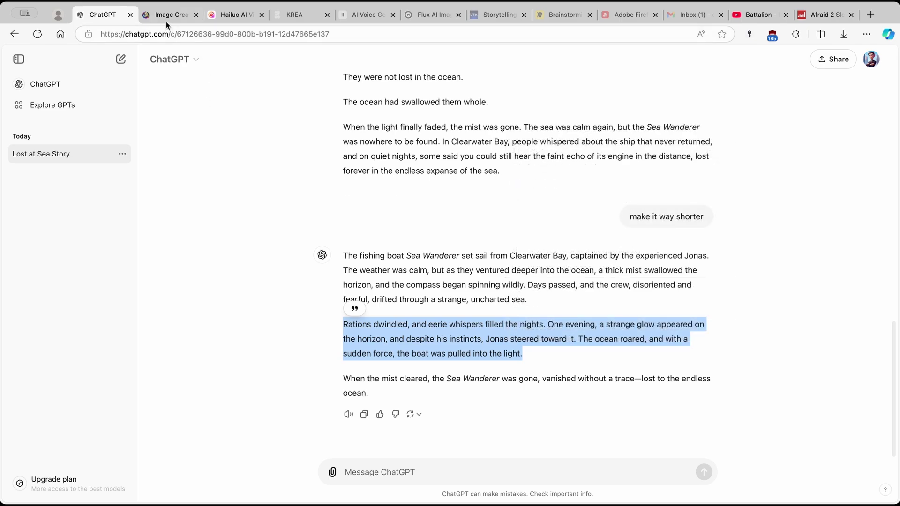
Step: In Hailuo AI, paste the "Rations dwindled" paragraph as the prompt and start generating the second video
{"action": "left_click", "coordinate": [223, 17]}
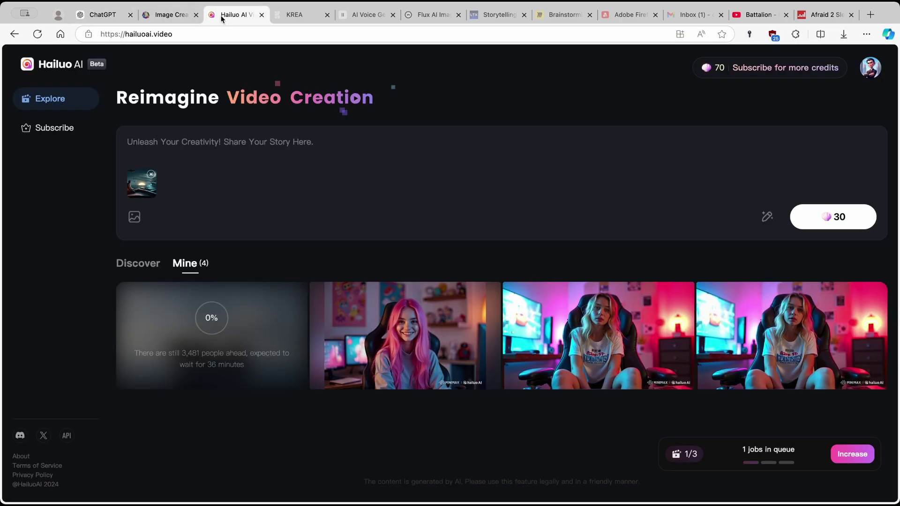
{"action": "left_click", "coordinate": [267, 141]}
{"action": "key", "text": "ctrl+v"}
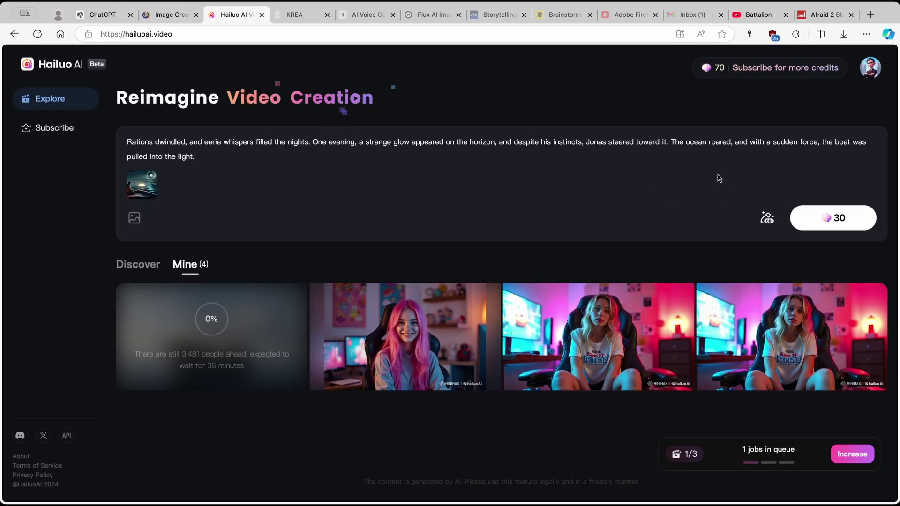
{"action": "left_click", "coordinate": [838, 220]}
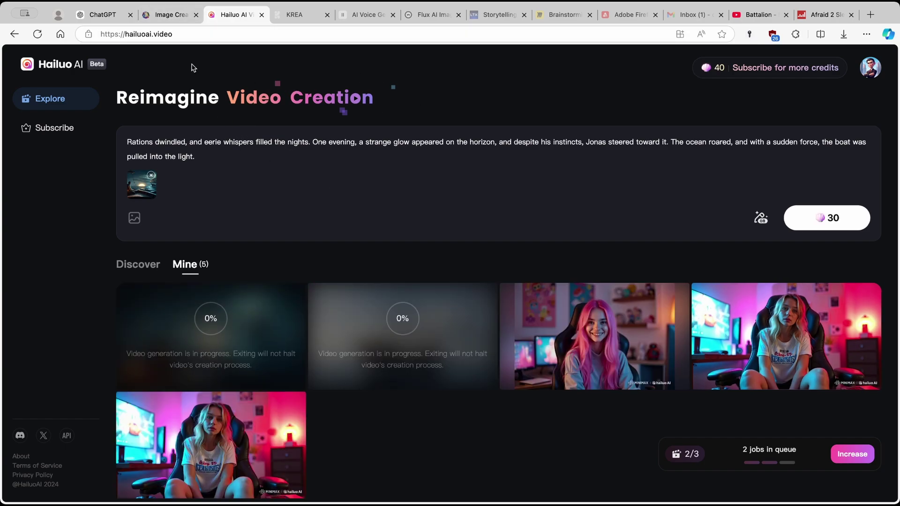
Step: Switch to ChatGPT and copy the final paragraph of the shortened story, beginning "When the mist cleared"
{"action": "left_click", "coordinate": [104, 17]}
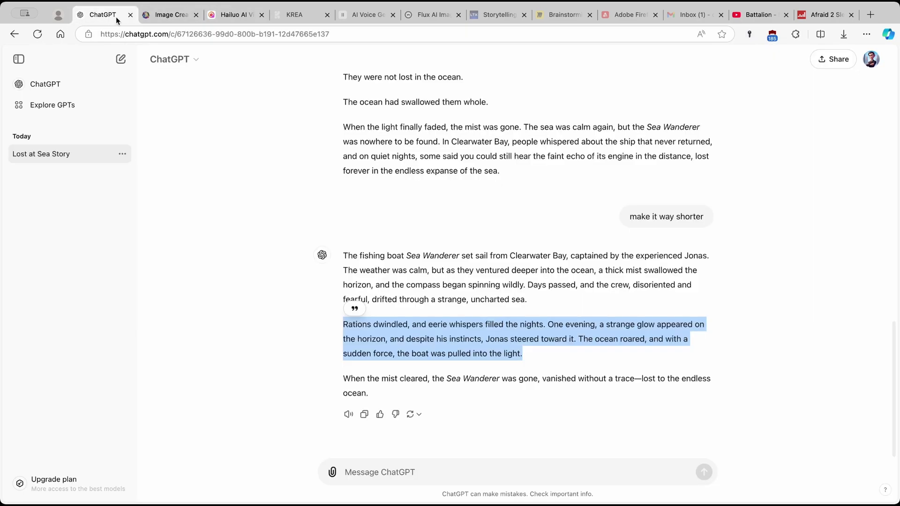
{"action": "left_click_drag", "start_coordinate": [373, 393], "coordinate": [343, 381]}
{"action": "right_click", "coordinate": [363, 380]}
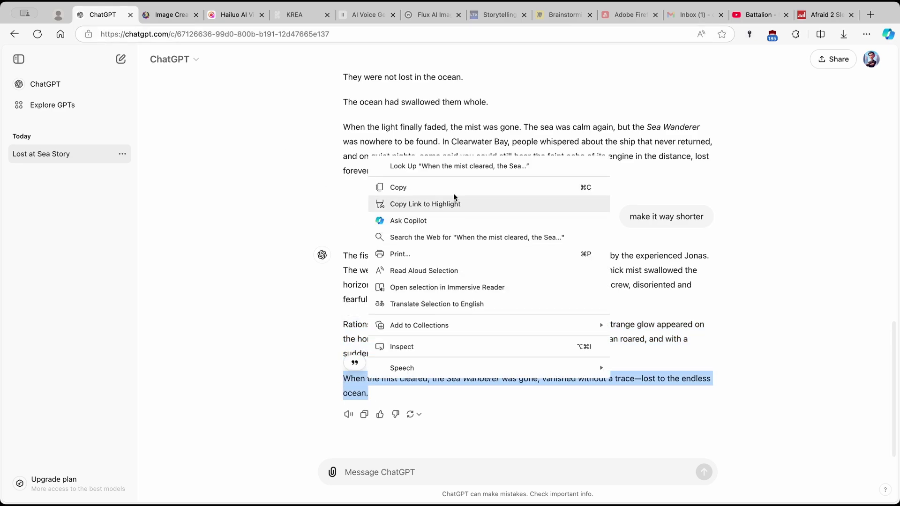
{"action": "left_click", "coordinate": [393, 185]}
Step: In Hailuo AI, replace the attached image with "Leonardo_Phoenix_In...l_fog_the_eerie_2.jpg" from Downloads
{"action": "left_click", "coordinate": [236, 15]}
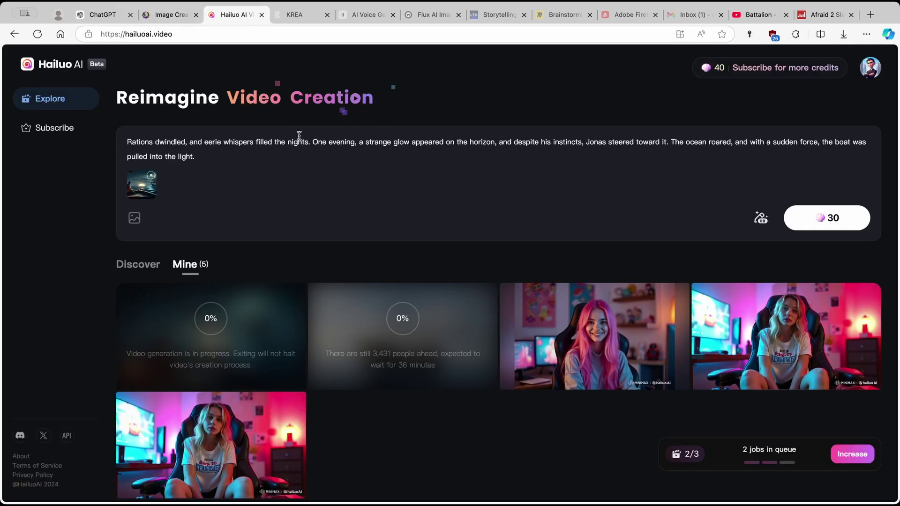
{"action": "left_click_drag", "start_coordinate": [276, 159], "coordinate": [116, 154]}
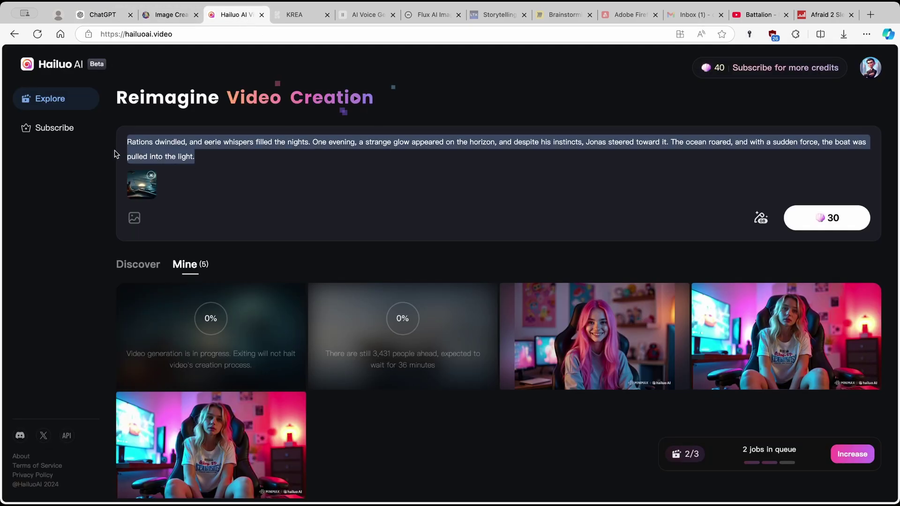
{"action": "left_click", "coordinate": [150, 177]}
{"action": "left_click", "coordinate": [134, 182]}
{"action": "left_click", "coordinate": [167, 234]}
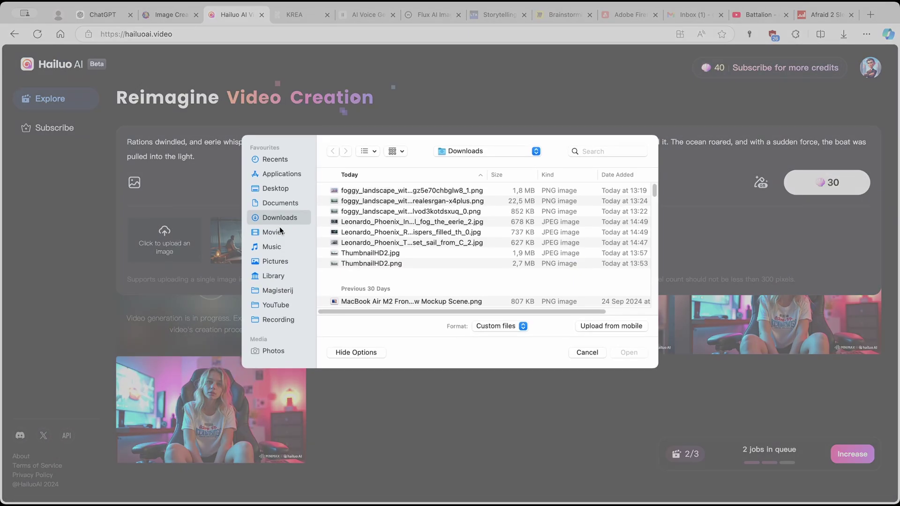
{"action": "left_click", "coordinate": [404, 225]}
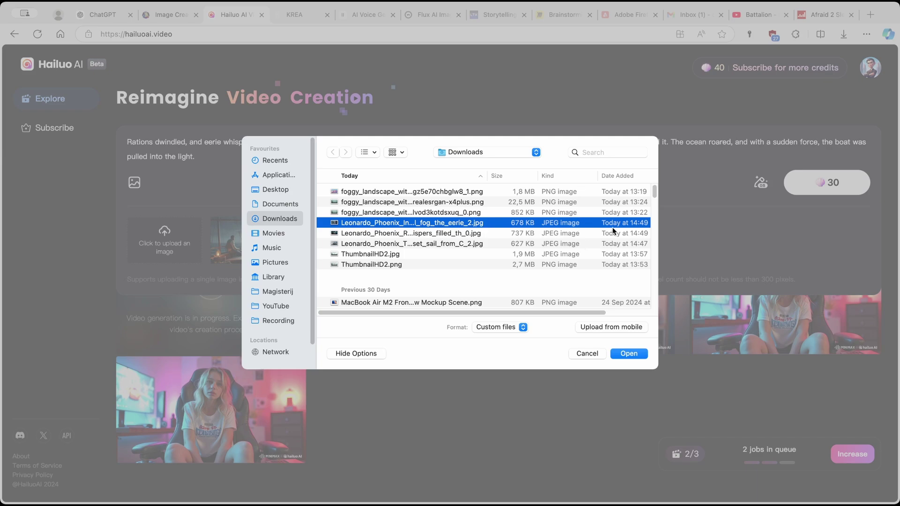
{"action": "left_click", "coordinate": [627, 354]}
Step: Replace the prompt with the copied "When the mist cleared" paragraph and start generating the third video
{"action": "left_click_drag", "start_coordinate": [238, 159], "coordinate": [102, 140]}
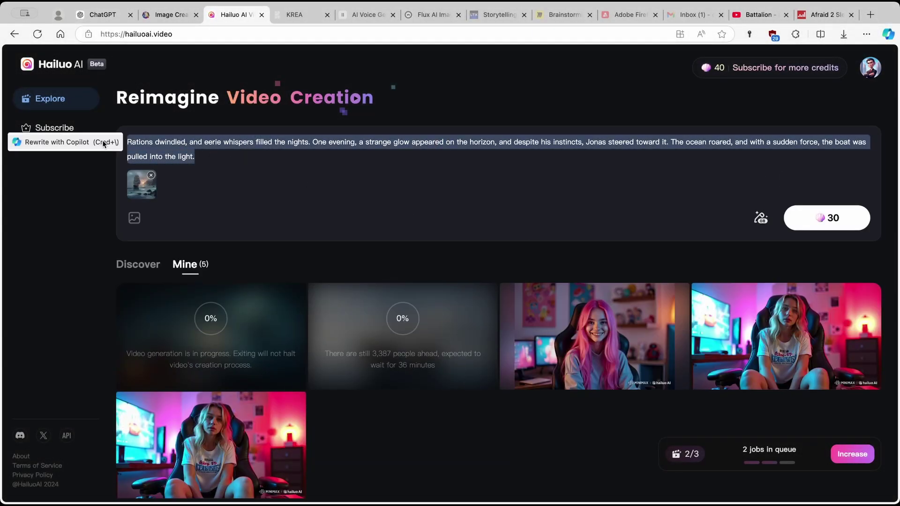
{"action": "left_click", "coordinate": [109, 16]}
{"action": "left_click", "coordinate": [237, 11]}
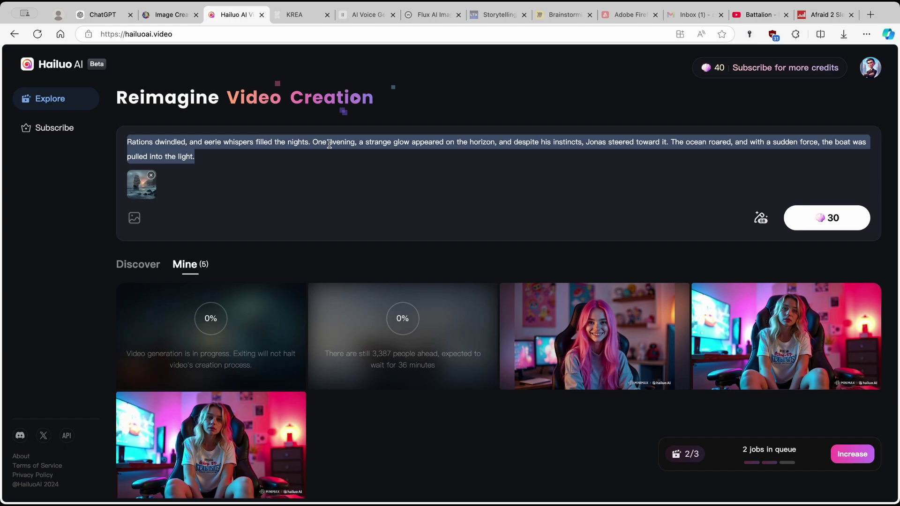
{"action": "left_click", "coordinate": [221, 158]}
{"action": "left_click_drag", "start_coordinate": [217, 157], "coordinate": [121, 137]}
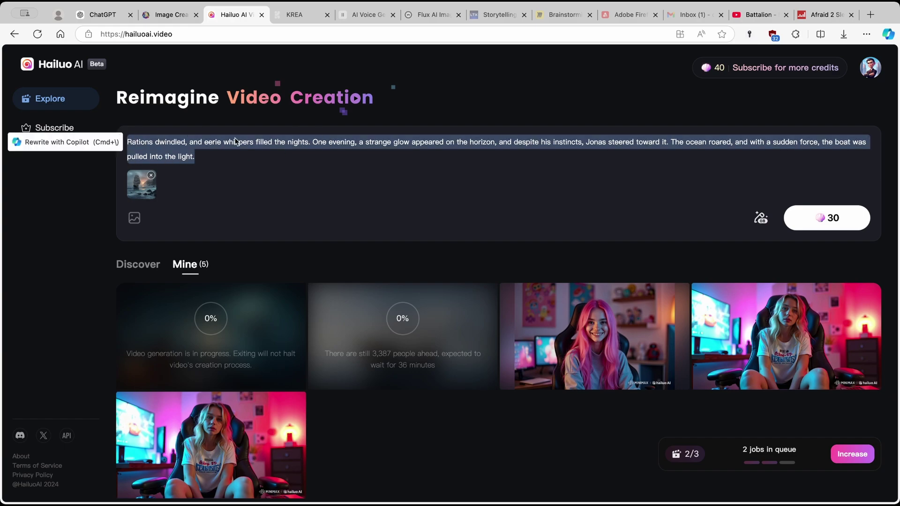
{"action": "key", "text": "super+v"}
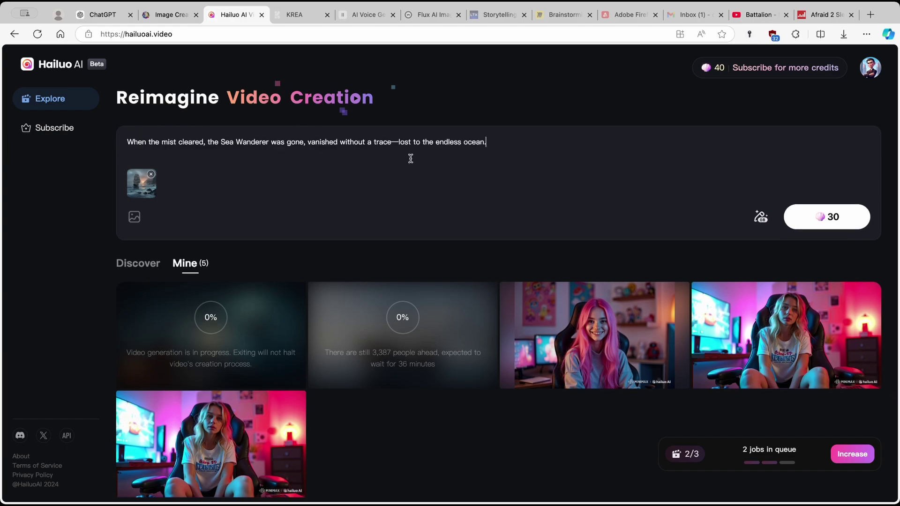
{"action": "left_click", "coordinate": [845, 223]}
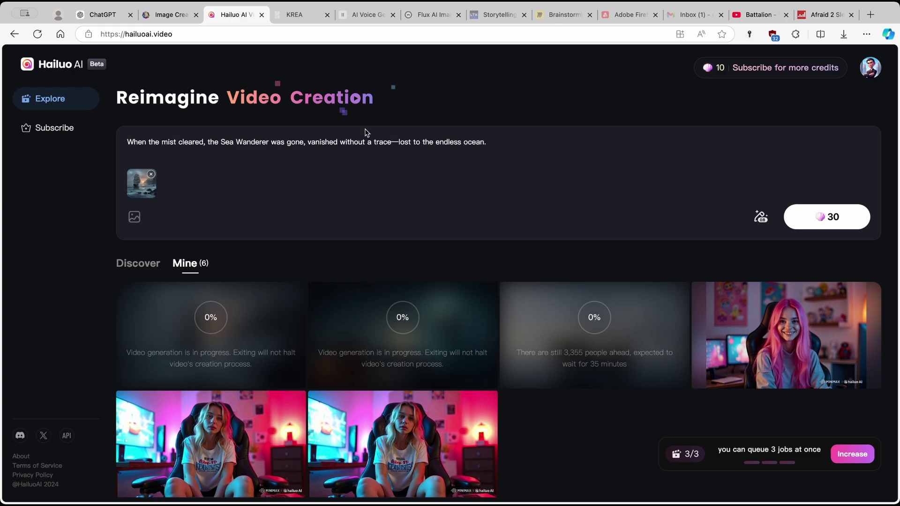
Step: Copy the entire shortened story response in ChatGPT and switch to ElevenLabs
{"action": "left_click", "coordinate": [102, 14]}
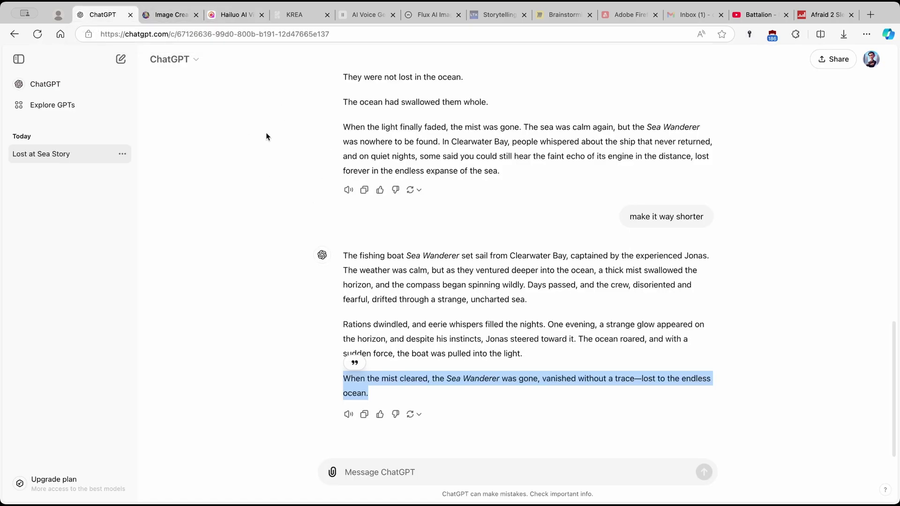
{"action": "left_click", "coordinate": [298, 171]}
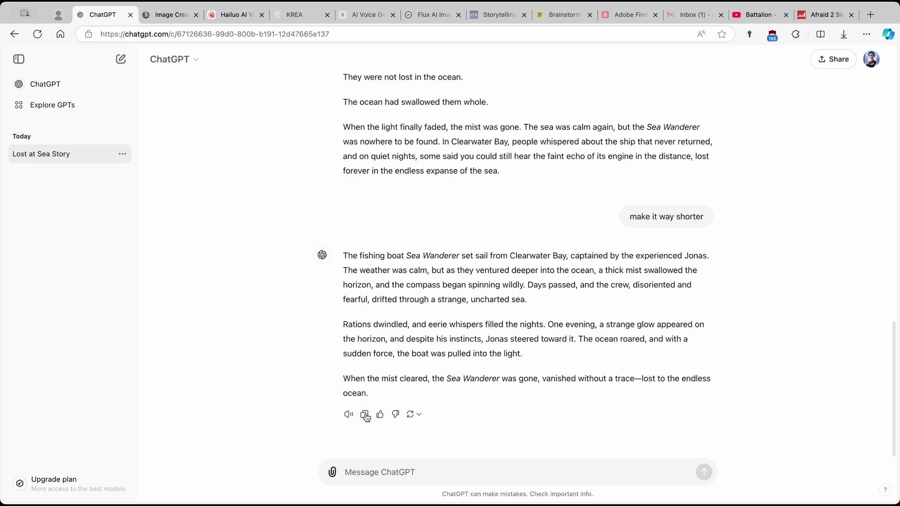
{"action": "left_click", "coordinate": [373, 15]}
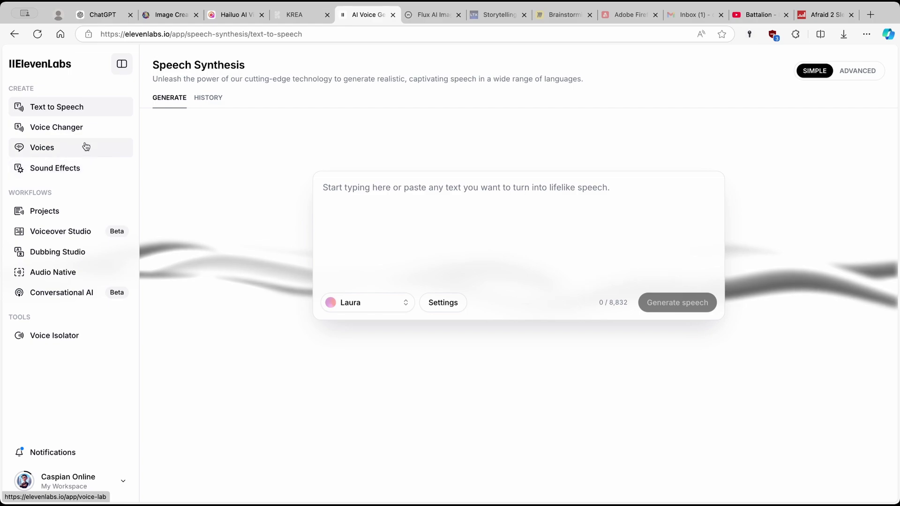
Step: Paste the story as the Text to Speech script and remove the asterisks around the first "Sea Wanderer"
{"action": "left_click", "coordinate": [90, 111]}
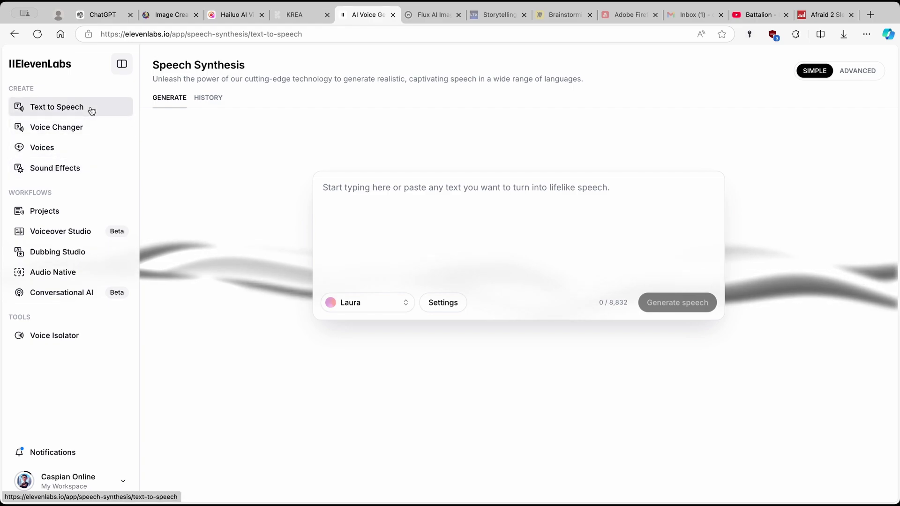
{"action": "left_click", "coordinate": [413, 196]}
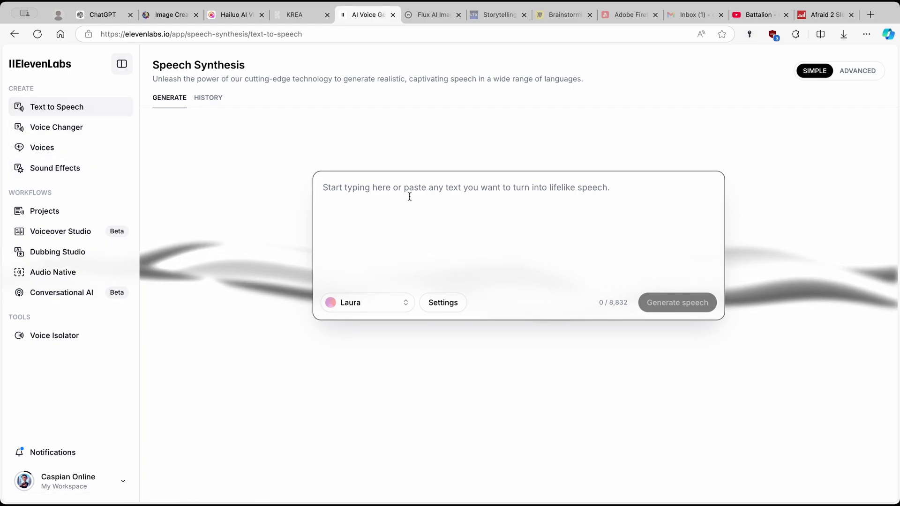
{"action": "key", "text": "super+v"}
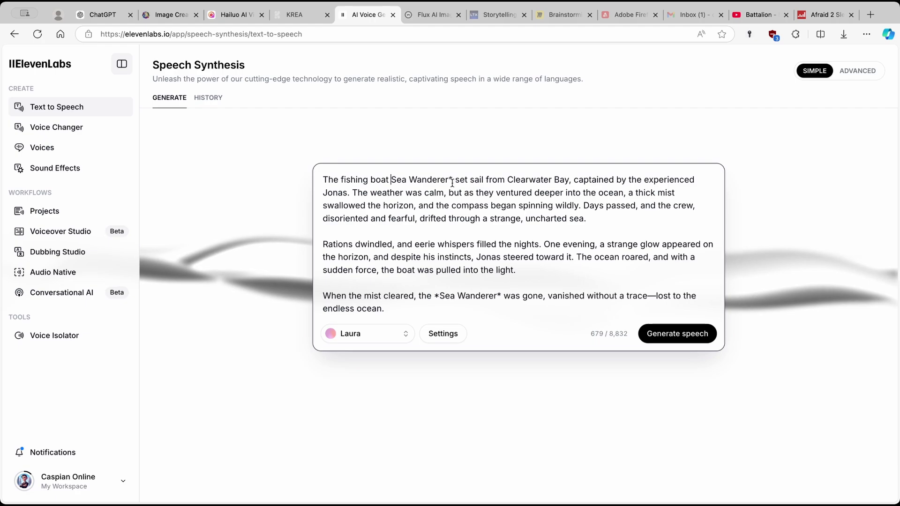
{"action": "key", "text": "BackSpace"}
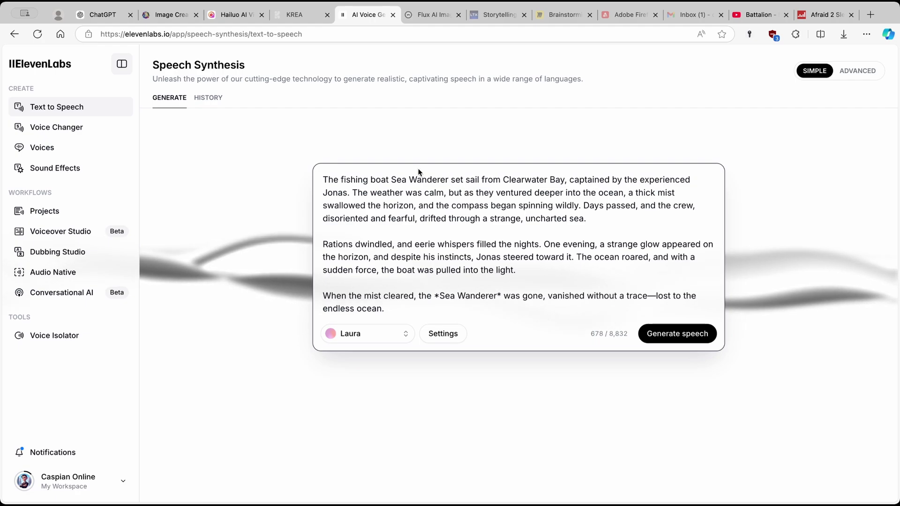
Step: Browse the available narration voices and choose Laura
{"action": "left_click", "coordinate": [389, 337]}
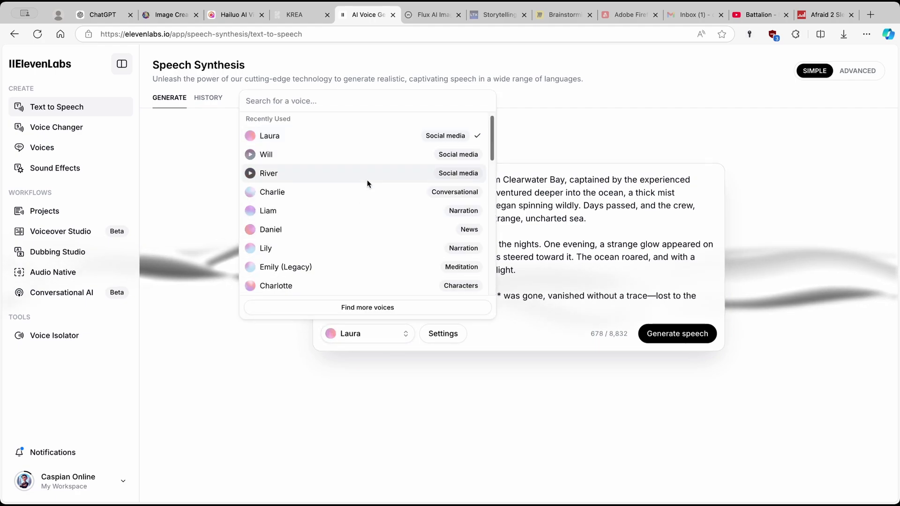
{"action": "scroll", "coordinate": [386, 183], "scroll_direction": "down", "scroll_amount": 3}
{"action": "scroll", "coordinate": [405, 213], "scroll_direction": "up", "scroll_amount": 3}
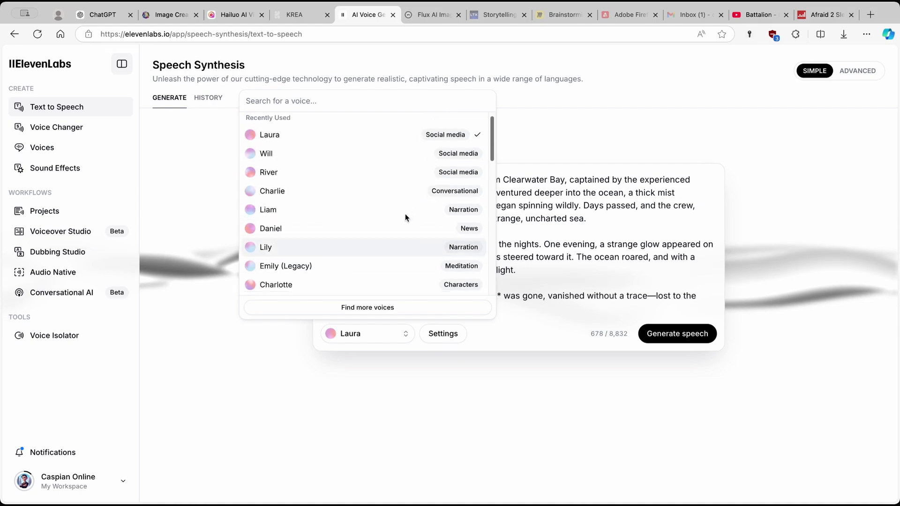
{"action": "left_click", "coordinate": [352, 142]}
Step: Remove the asterisks around "Sea Wanderer" in the script's last paragraph
{"action": "left_click", "coordinate": [435, 295]}
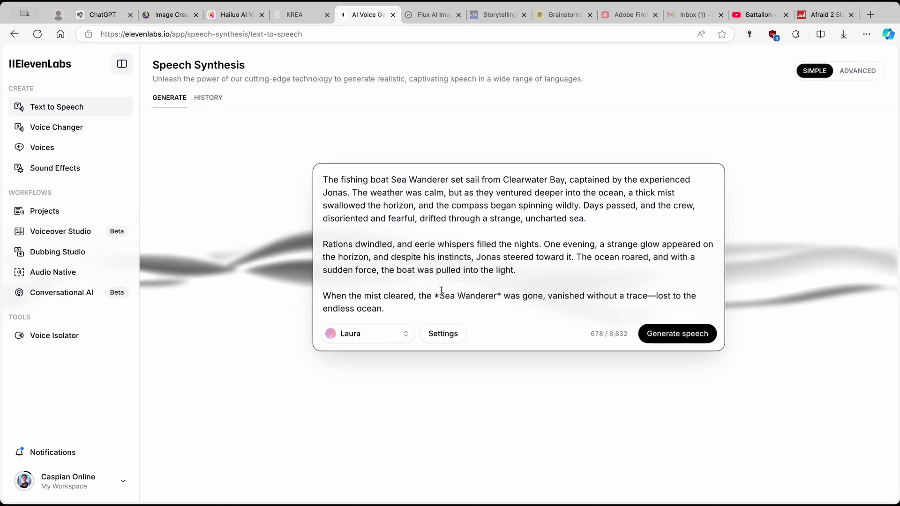
{"action": "key", "text": "BackSpace"}
{"action": "left_click", "coordinate": [496, 296]}
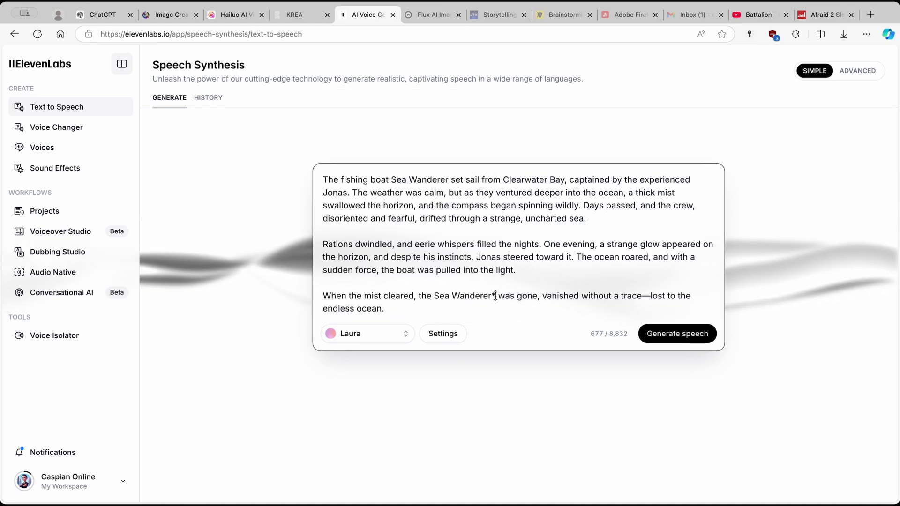
{"action": "key", "text": "BackSpace"}
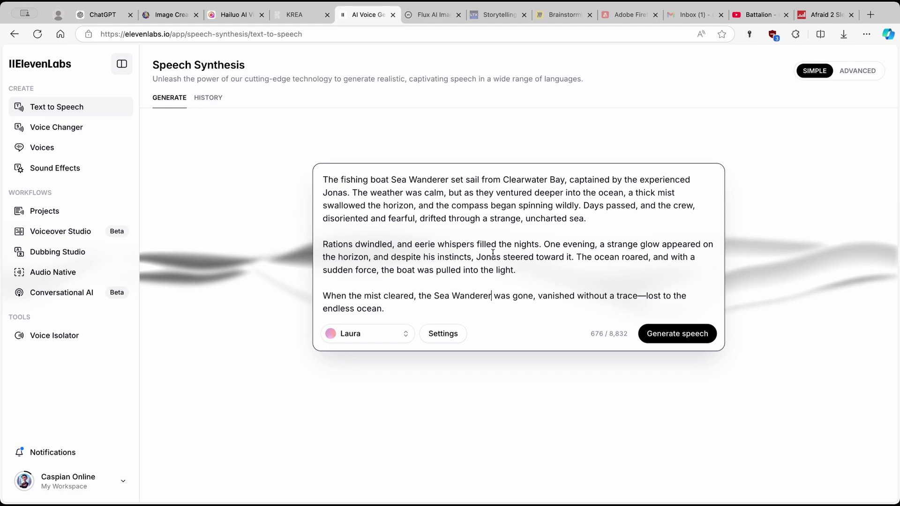
Step: Review the speech generation settings and select the Eleven Turbo v2 model
{"action": "double_click", "coordinate": [595, 334]}
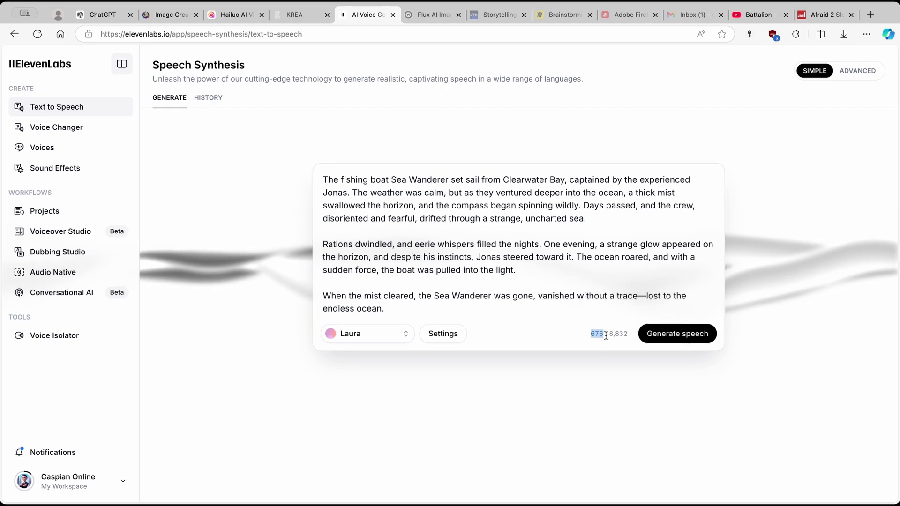
{"action": "left_click", "coordinate": [453, 332]}
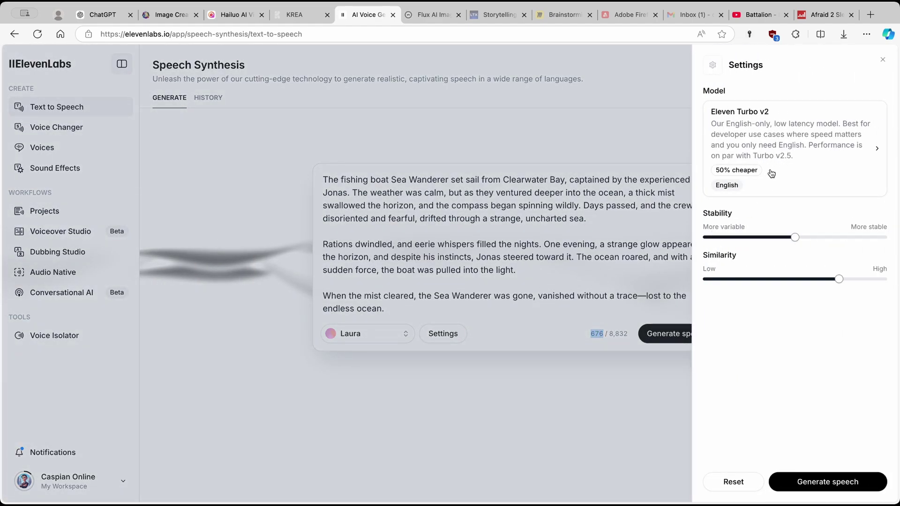
{"action": "left_click", "coordinate": [759, 109]}
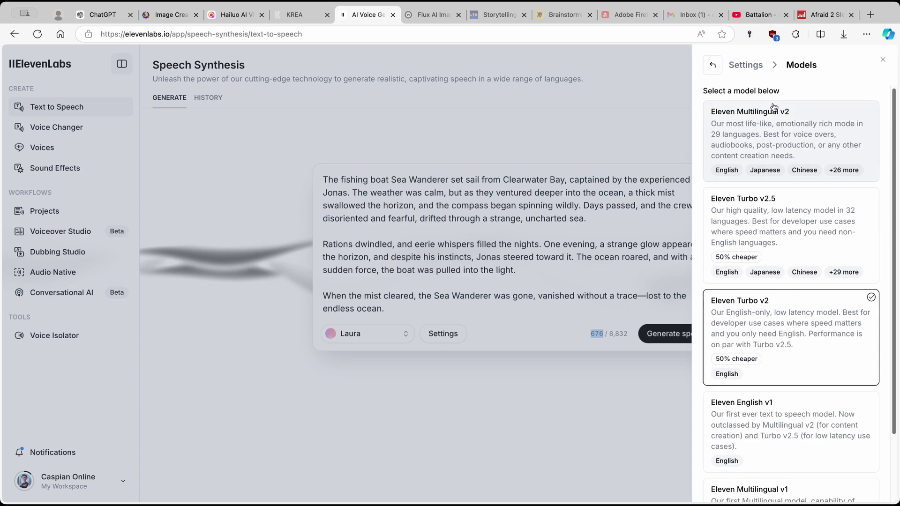
{"action": "left_click", "coordinate": [750, 328]}
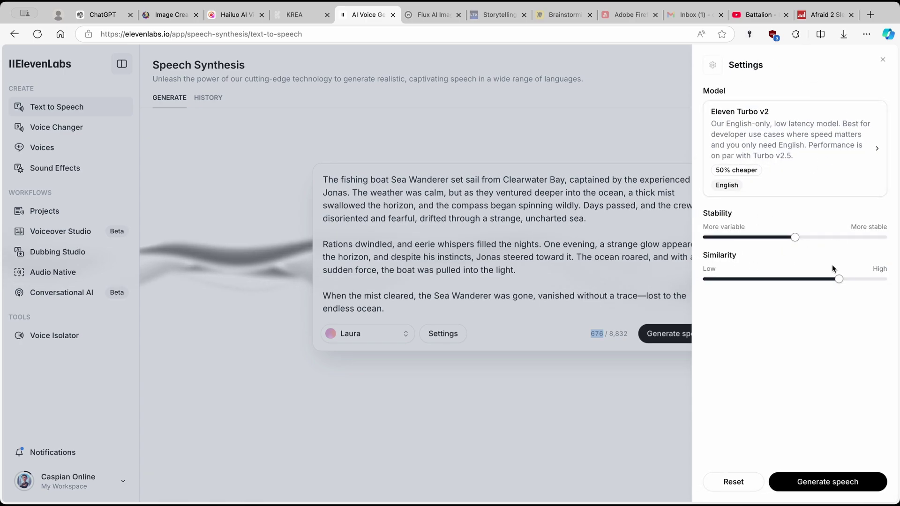
Step: Generate the narration from the story script and download it as an MP3
{"action": "left_click", "coordinate": [802, 482]}
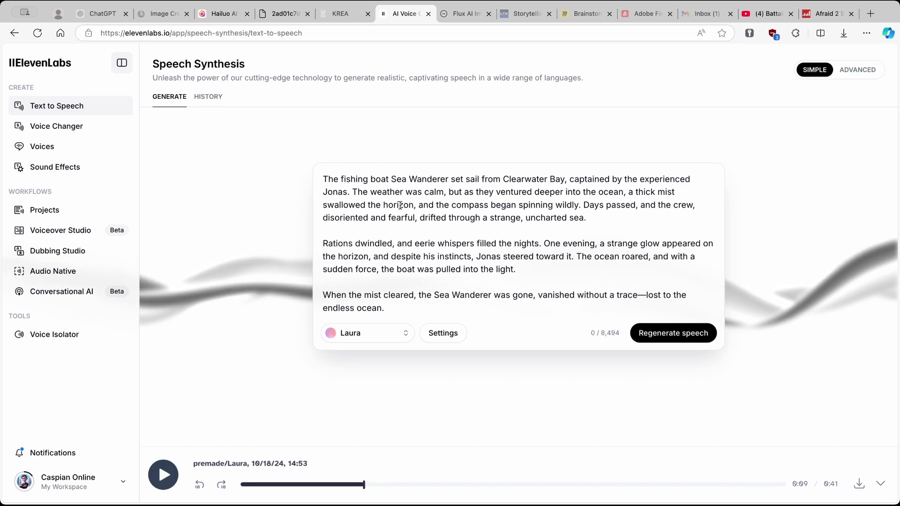
{"action": "left_click", "coordinate": [859, 484]}
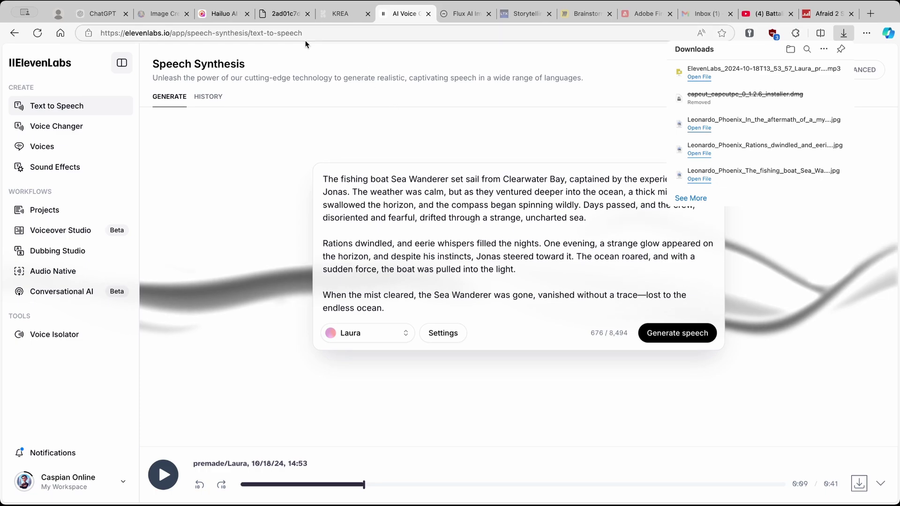
Step: Switch to Hailuo AI and download the three generated Sea Wanderer videos in story order
{"action": "left_click", "coordinate": [217, 14]}
{"action": "left_click", "coordinate": [201, 34]}
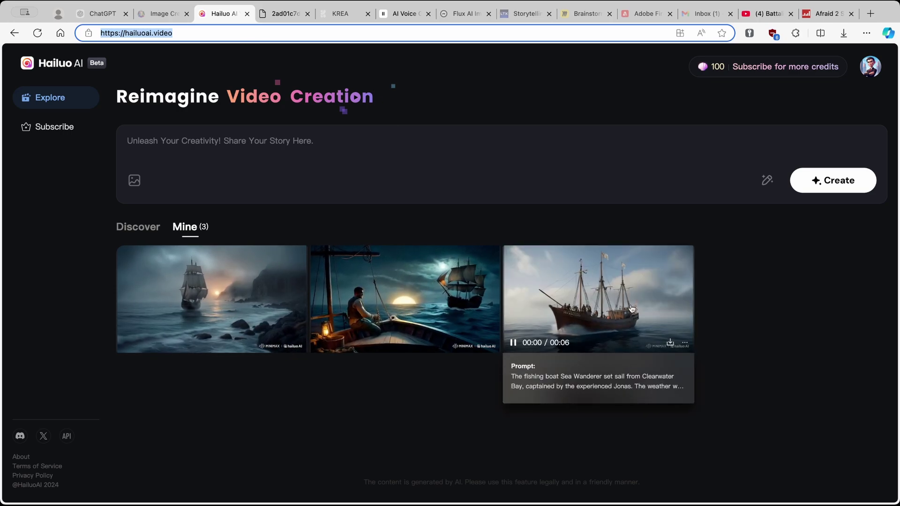
{"action": "left_click", "coordinate": [670, 344]}
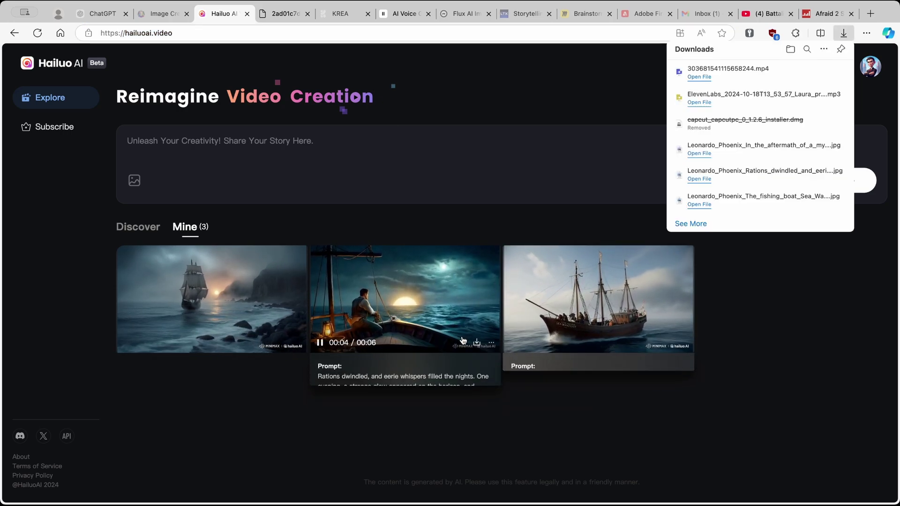
{"action": "left_click", "coordinate": [477, 344]}
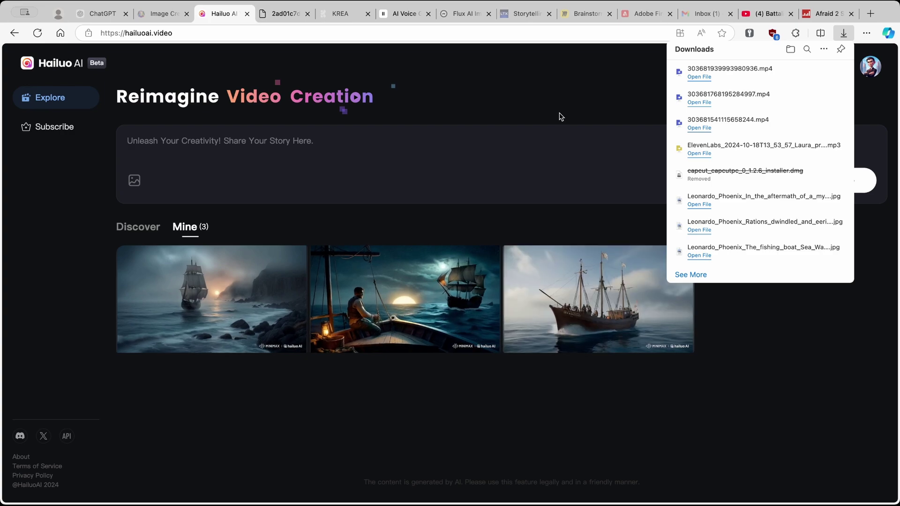
{"action": "left_click", "coordinate": [293, 19]}
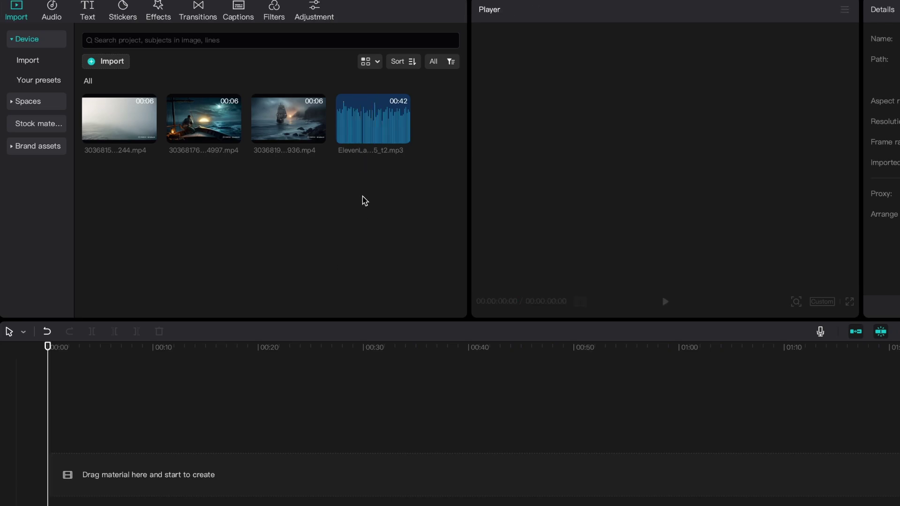
Step: Switch to CapCut and place the ElevenLabs narration at the start of the empty timeline
{"action": "left_click_drag", "start_coordinate": [399, 135], "coordinate": [122, 478]}
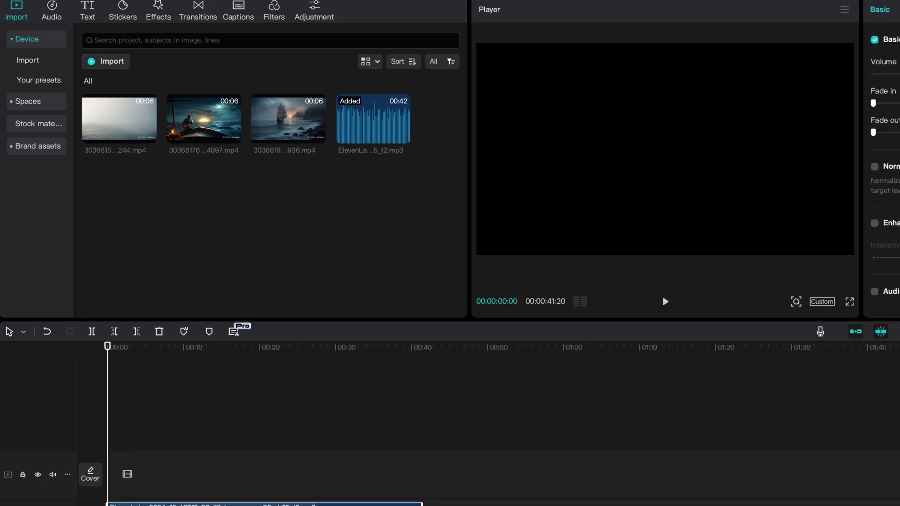
{"action": "left_click_drag", "start_coordinate": [209, 144], "coordinate": [302, 333]}
{"action": "left_click_drag", "start_coordinate": [109, 347], "coordinate": [153, 347]}
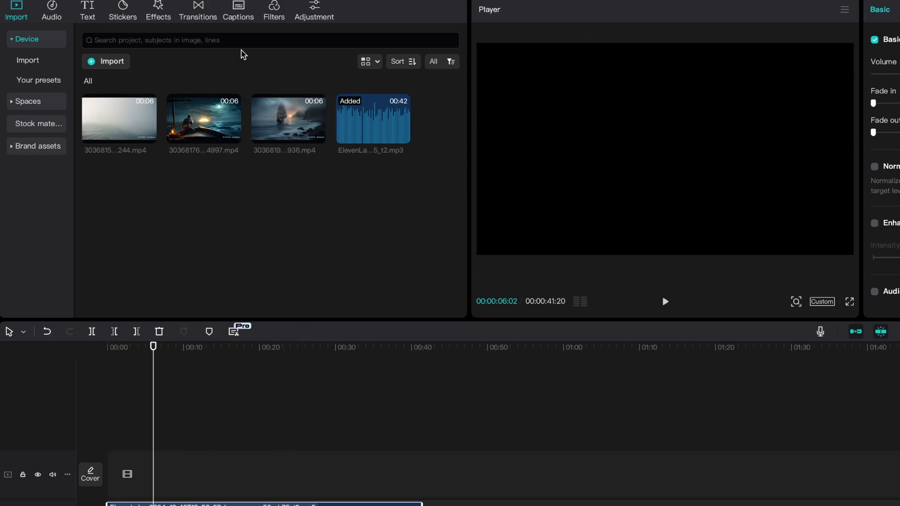
Step: Generate English auto captions from the narration and apply a bold white caption template to them
{"action": "left_click", "coordinate": [243, 20]}
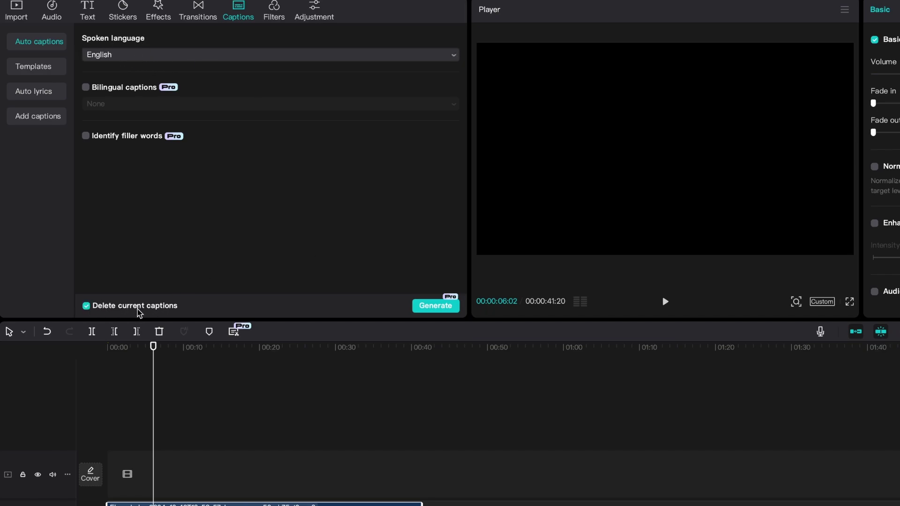
{"action": "left_click", "coordinate": [426, 308]}
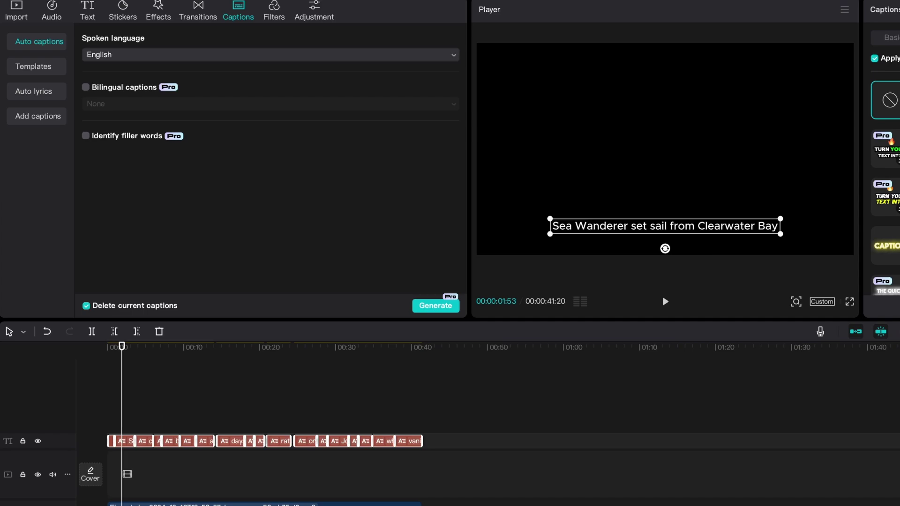
{"action": "scroll", "coordinate": [885, 187], "scroll_direction": "down", "scroll_amount": 1}
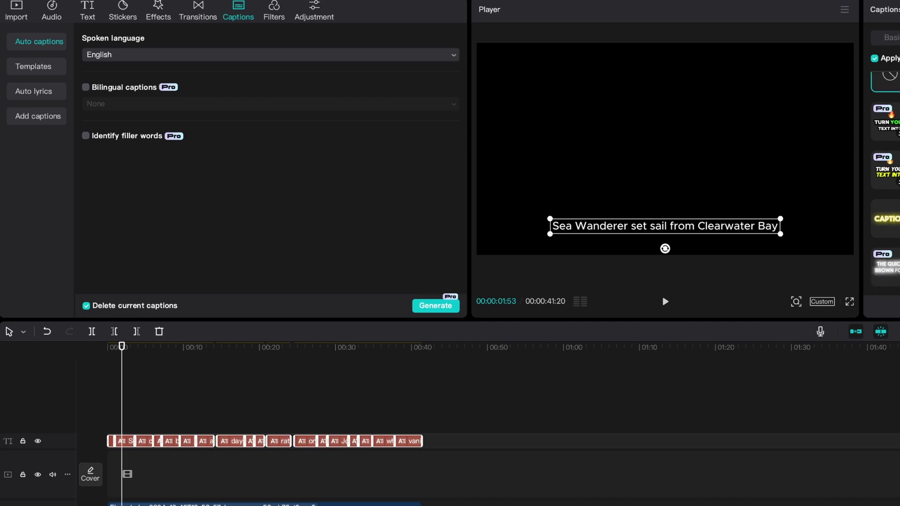
{"action": "scroll", "coordinate": [885, 188], "scroll_direction": "down", "scroll_amount": 1}
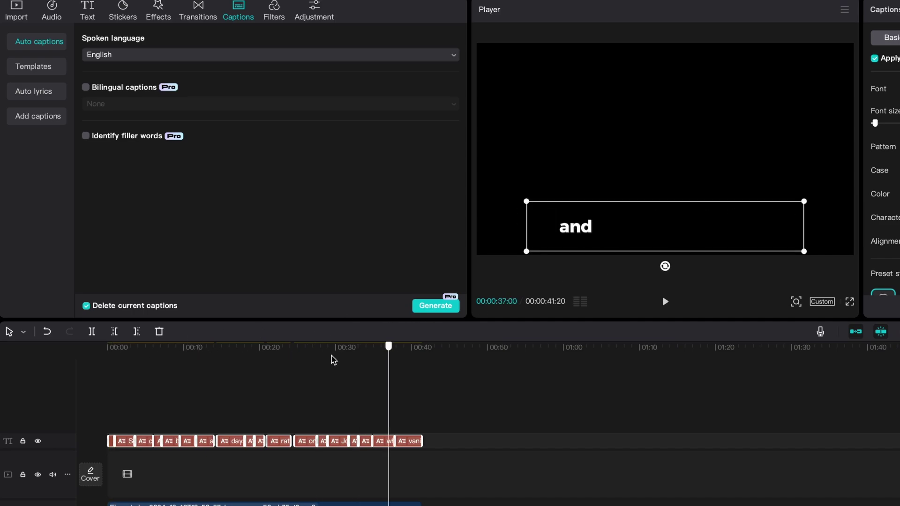
Step: Place the three imported boat videos one after another on the main track in story order, starting at 00:00
{"action": "left_click", "coordinate": [21, 13]}
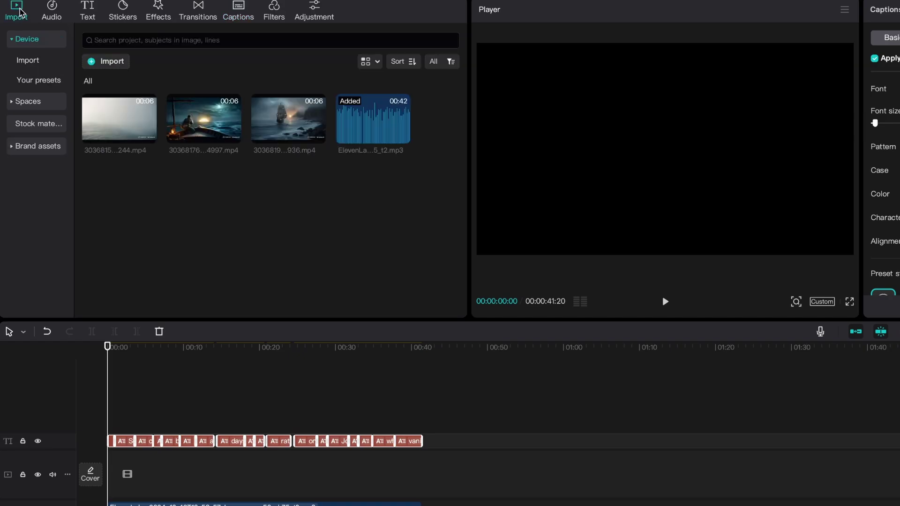
{"action": "left_click_drag", "start_coordinate": [167, 144], "coordinate": [127, 485]}
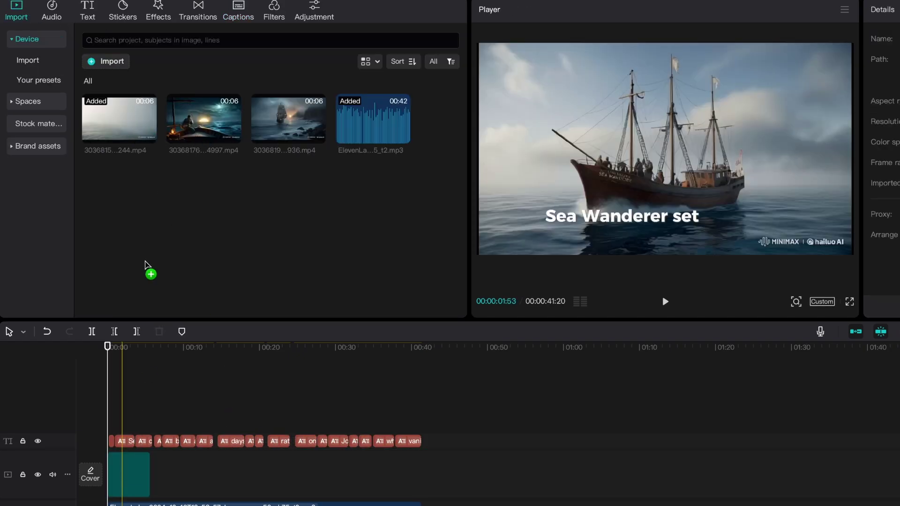
{"action": "left_click_drag", "start_coordinate": [209, 134], "coordinate": [173, 483]}
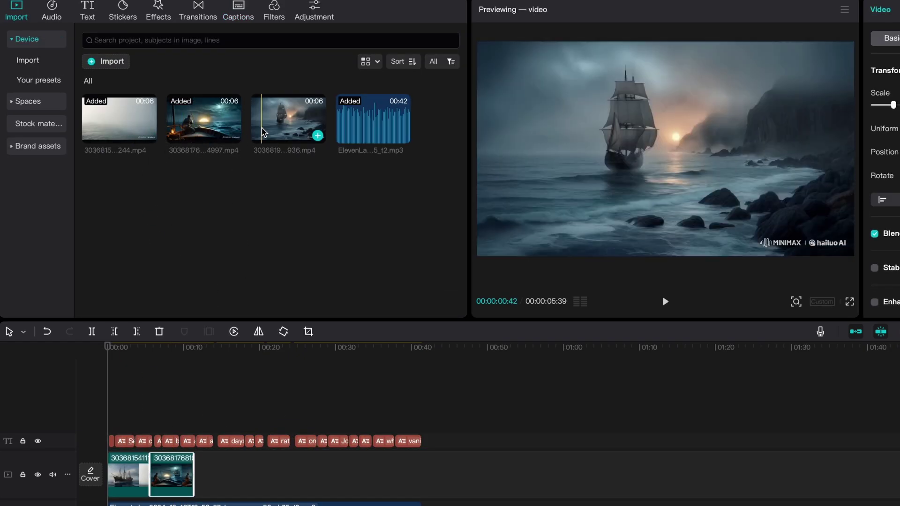
{"action": "left_click_drag", "start_coordinate": [307, 134], "coordinate": [232, 471]}
Step: Add the Pull in transition between the first and second clips and between the second and third clips
{"action": "left_click", "coordinate": [159, 12]}
{"action": "left_click", "coordinate": [198, 13]}
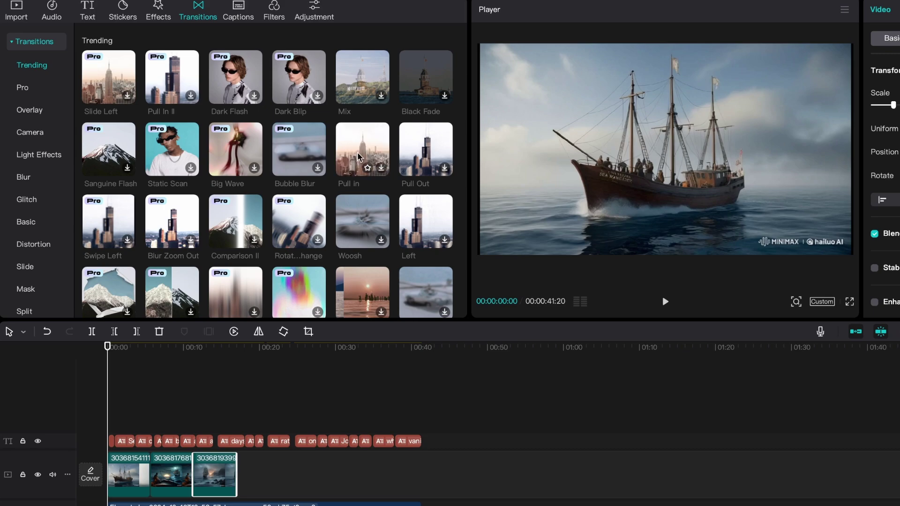
{"action": "left_click_drag", "start_coordinate": [378, 227], "coordinate": [150, 475]}
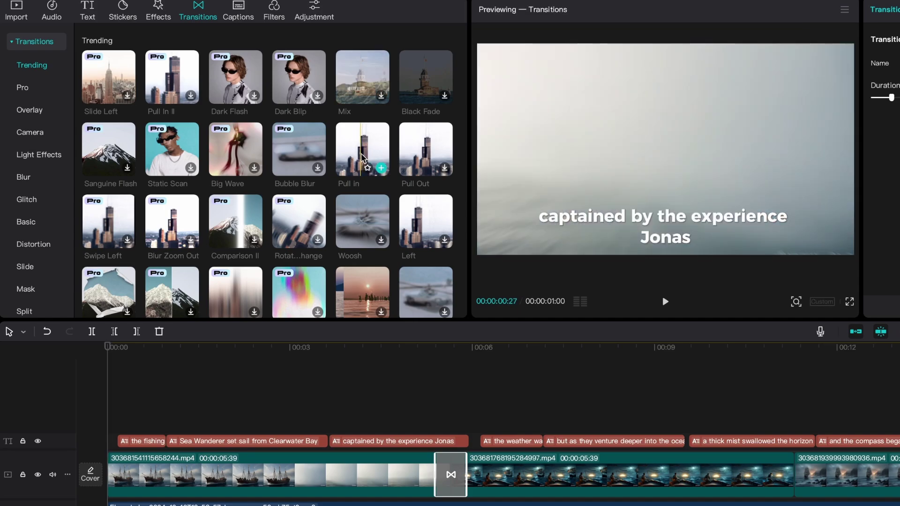
{"action": "left_click_drag", "start_coordinate": [363, 158], "coordinate": [793, 477]}
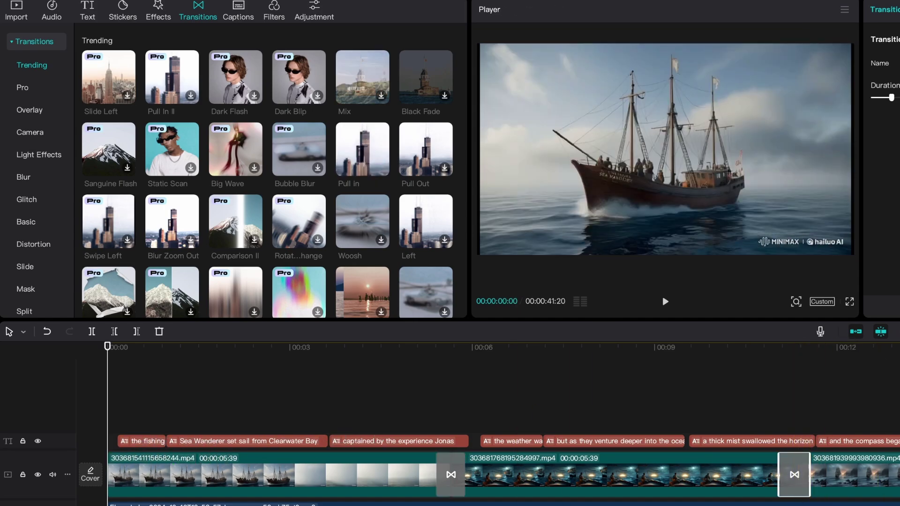
Step: Duplicate the three clips with their transitions and place the copies directly after the third clip on the main track
{"action": "left_click", "coordinate": [252, 478]}
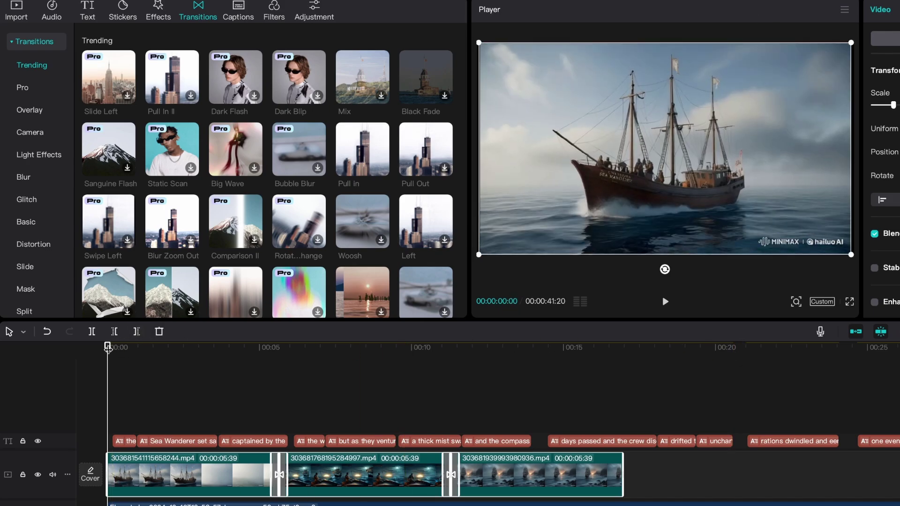
{"action": "left_click", "coordinate": [645, 381]}
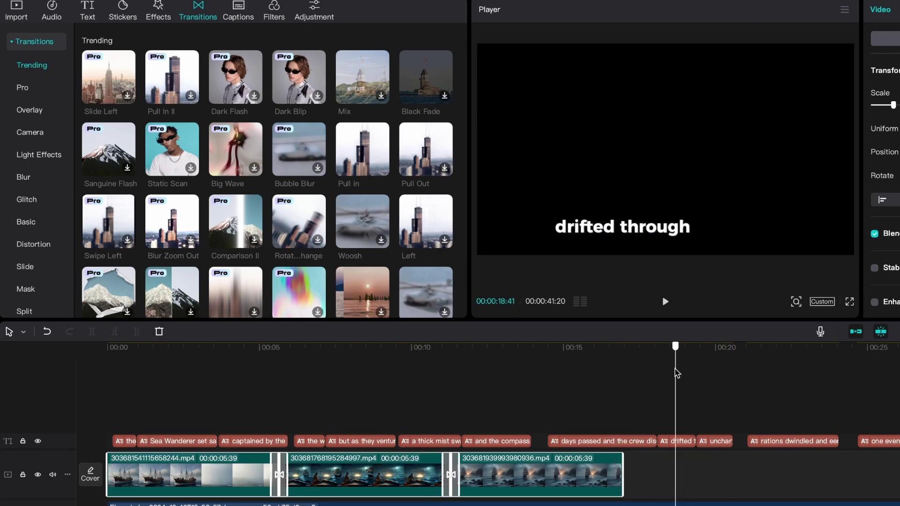
{"action": "key", "text": "ctrl+v"}
{"action": "left_click_drag", "start_coordinate": [766, 432], "coordinate": [682, 478]}
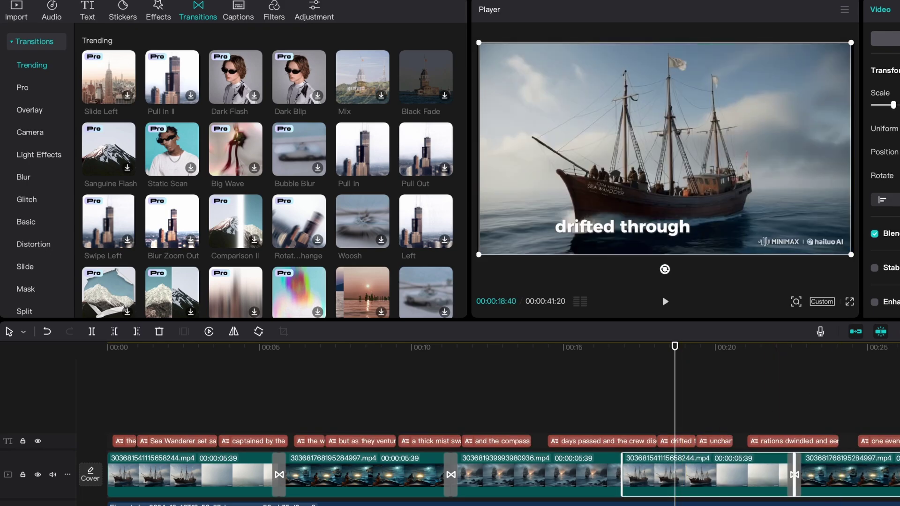
Step: Copy the second set of three clips with transitions and append it to the end of the main track
{"action": "scroll", "coordinate": [685, 487], "scroll_direction": "down", "scroll_amount": 2}
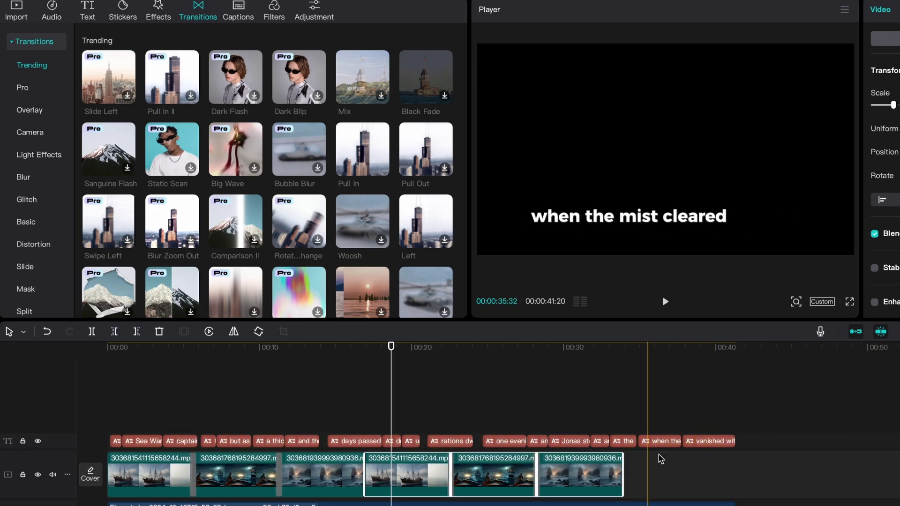
{"action": "left_click", "coordinate": [740, 502]}
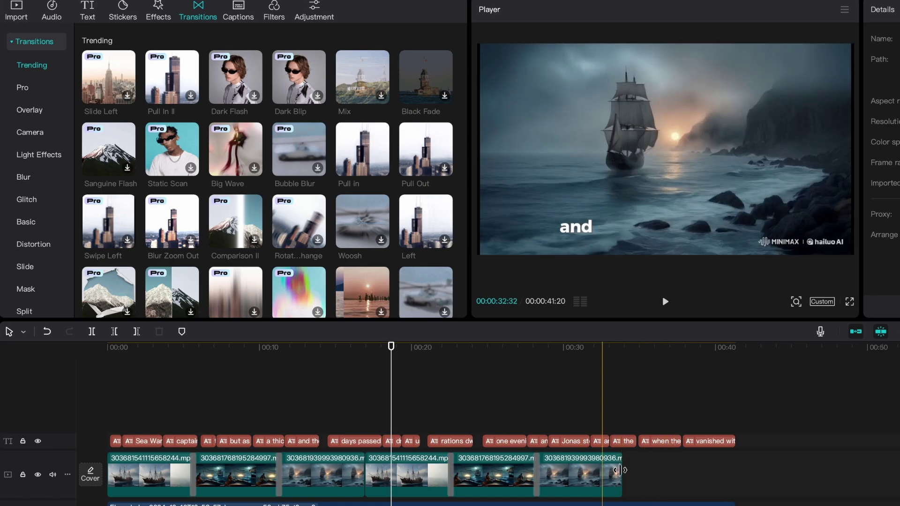
{"action": "left_click", "coordinate": [472, 485]}
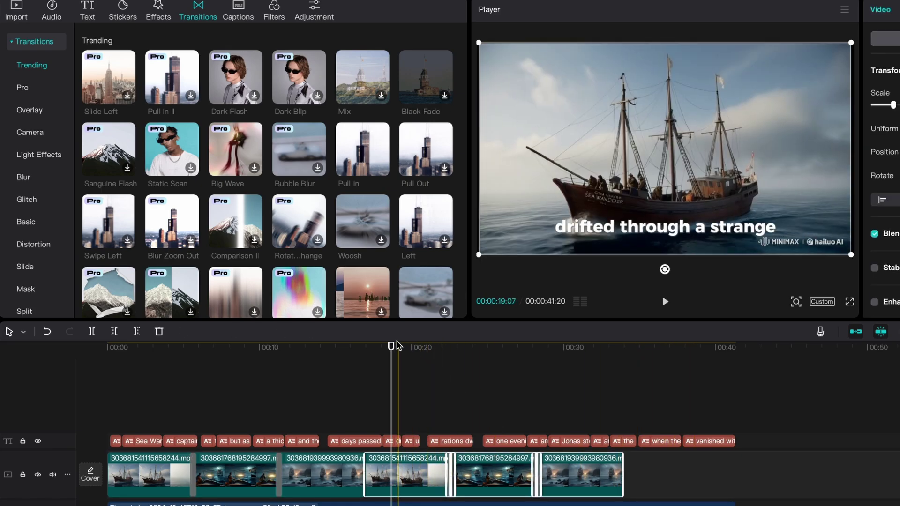
{"action": "left_click", "coordinate": [714, 383]}
{"action": "key", "text": "ctrl+v"}
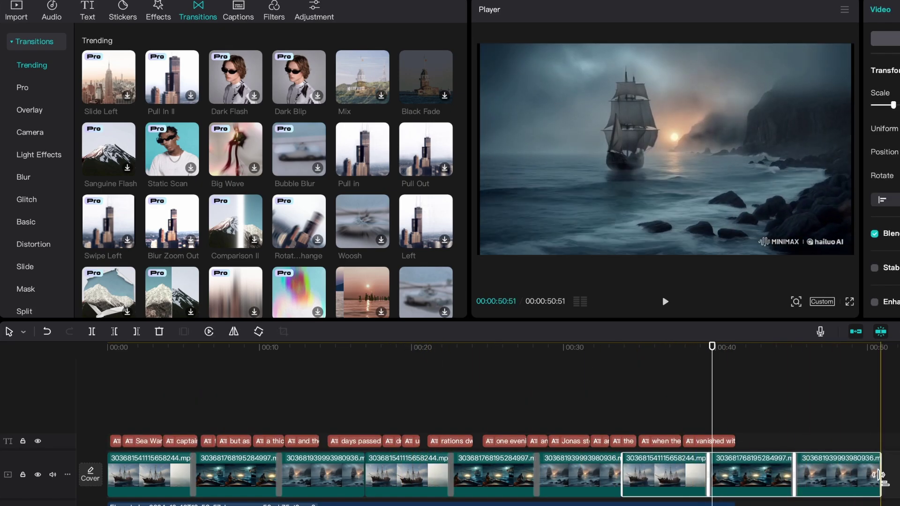
Step: Delete the last clip and trim the end of the remaining one to match the narration's end
{"action": "left_click", "coordinate": [839, 475]}
{"action": "key", "text": "Delete"}
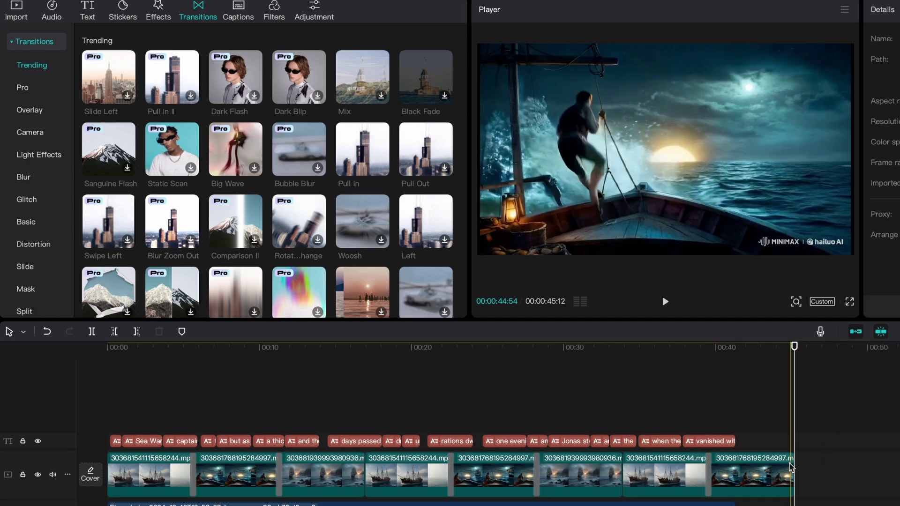
{"action": "left_click_drag", "start_coordinate": [793, 465], "coordinate": [732, 469]}
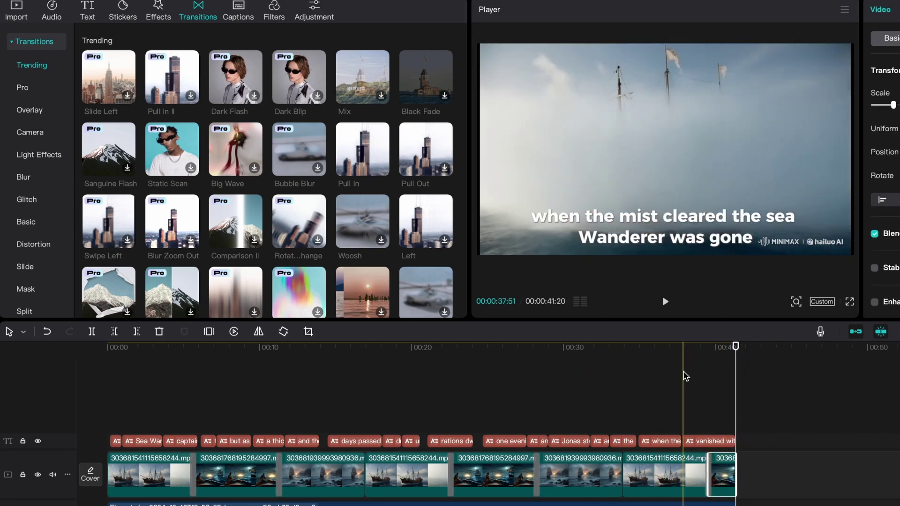
{"action": "left_click_drag", "start_coordinate": [734, 349], "coordinate": [91, 398]}
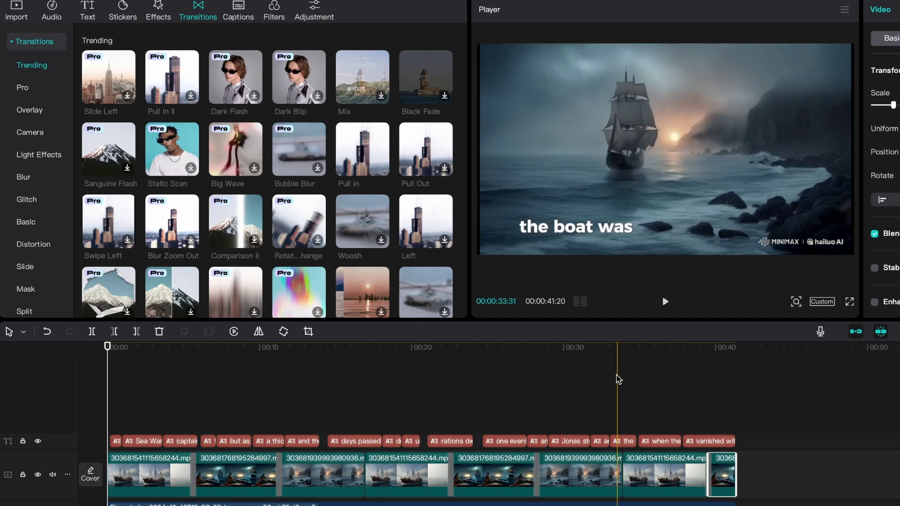